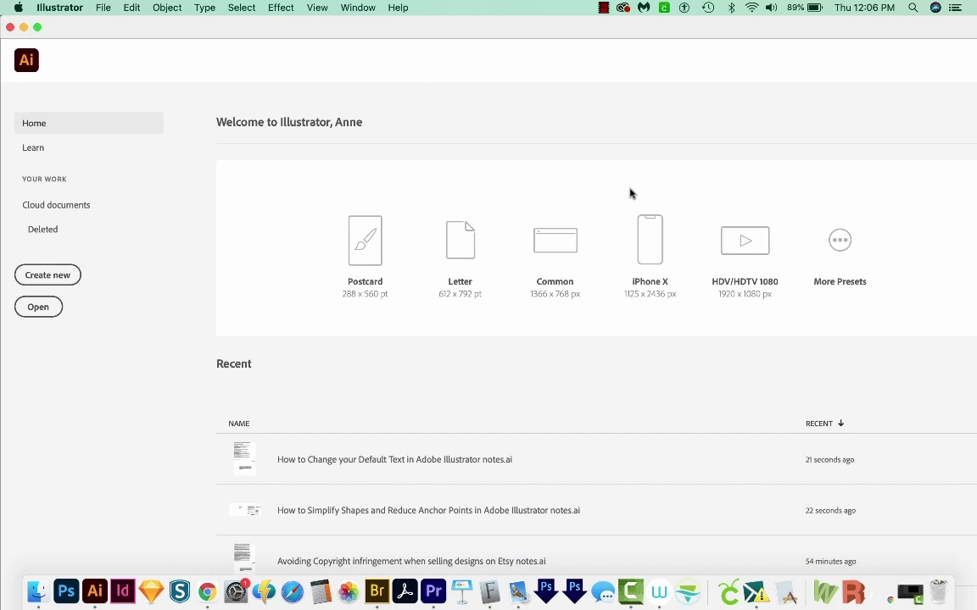
# - Start a new document and show the Web presets, with Common at 1366 × 768 px
pyautogui.click(63, 285)
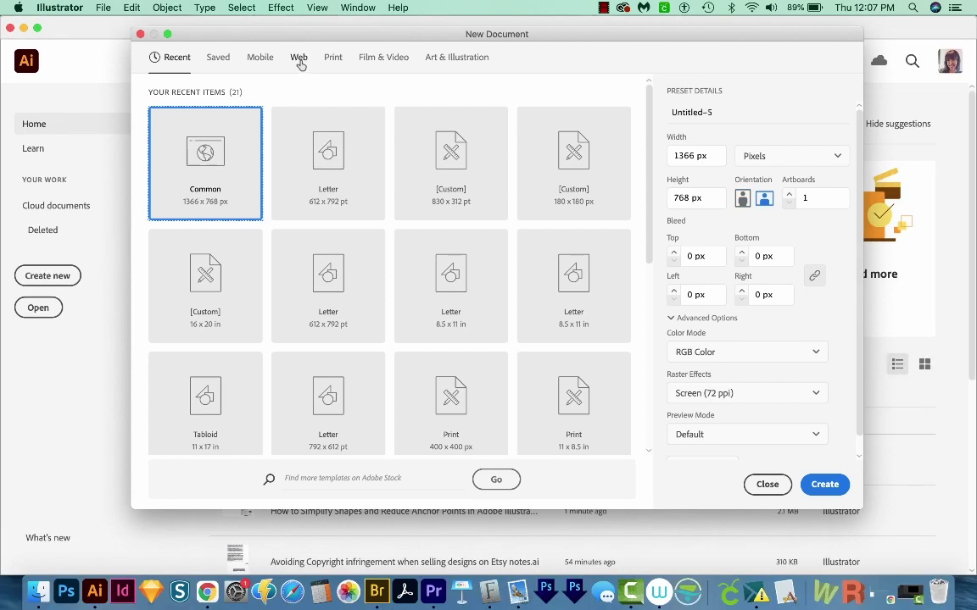
pyautogui.click(299, 65)
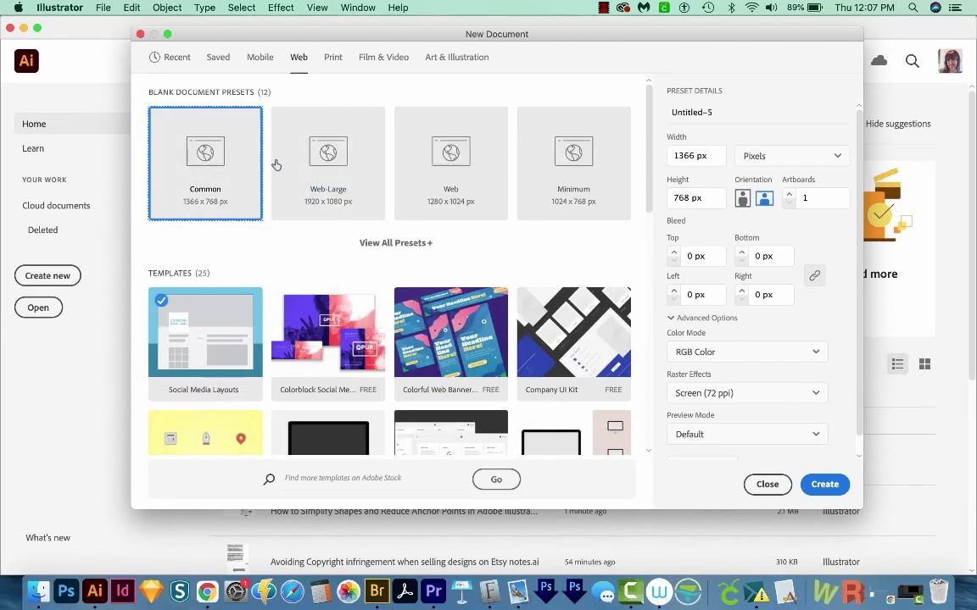
# - Create the web document, draw a test text box to confirm Myriad Pro 12 pt, then delete it
pyautogui.click(824, 481)
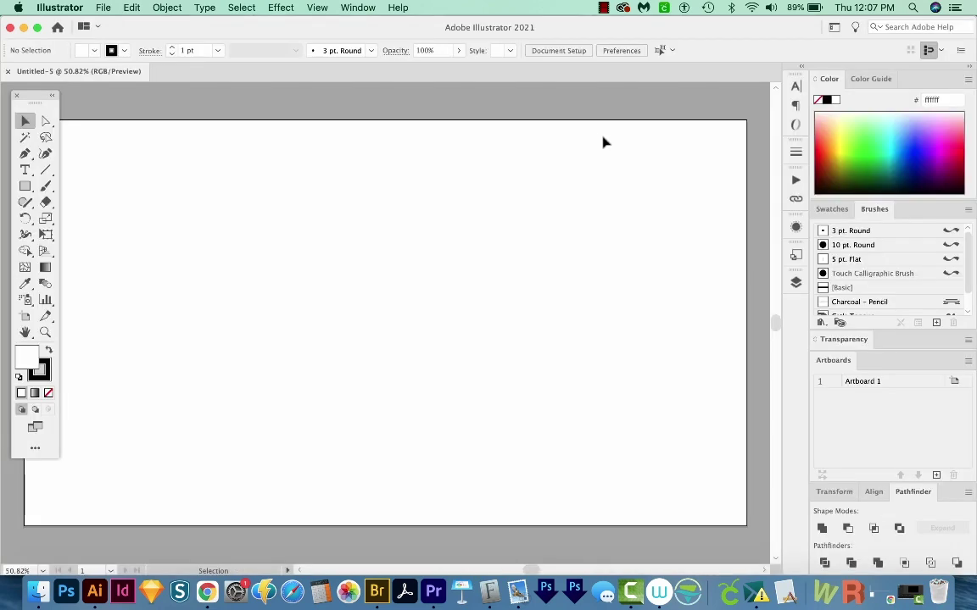
pyautogui.press('t')
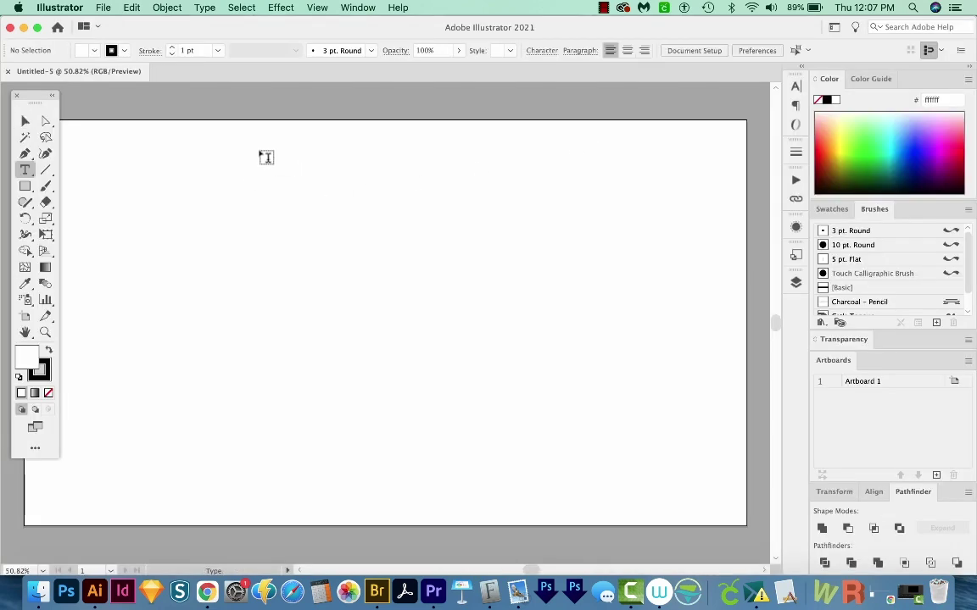
pyautogui.moveTo(258, 151); pyautogui.dragTo(489, 354)
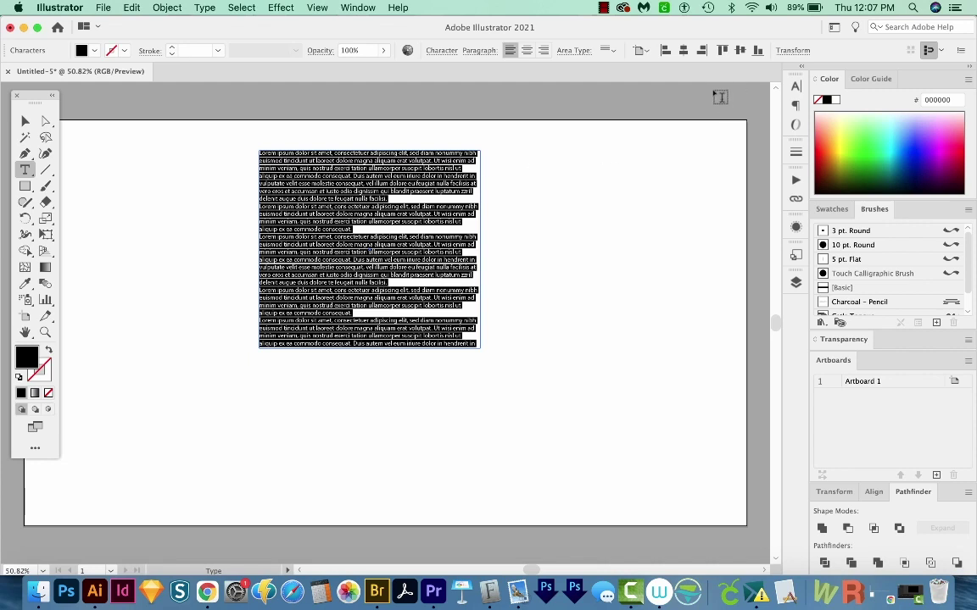
pyautogui.press('super+t')
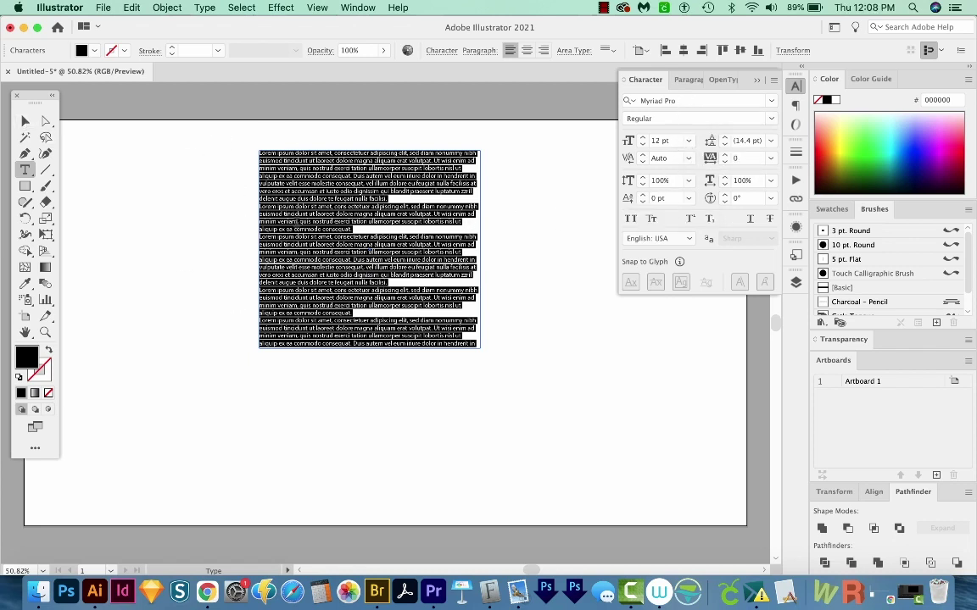
pyautogui.click(25, 121)
pyautogui.press('Delete')
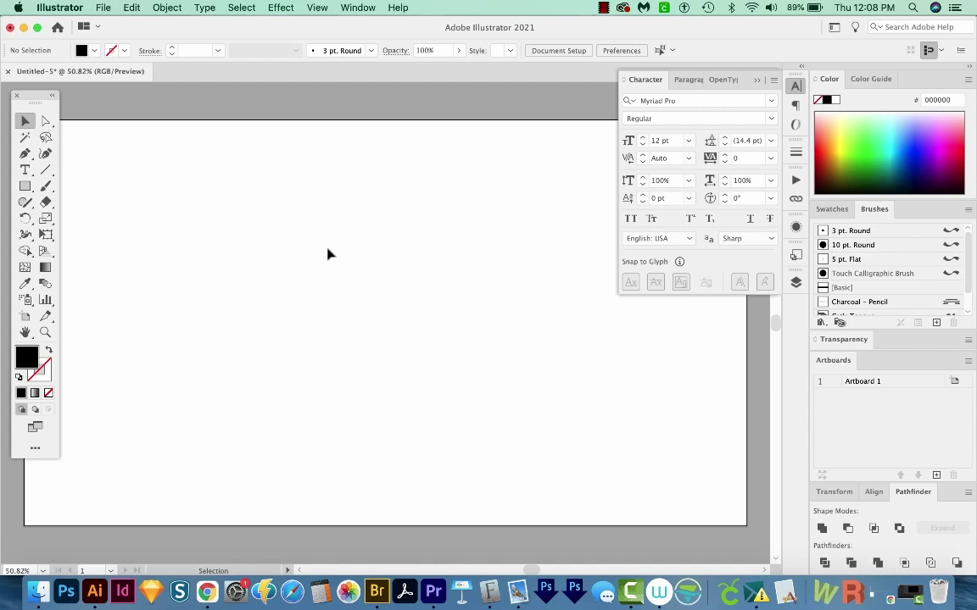
# - Turn on Show Library Folder for the home folder in Finder and open Library
pyautogui.click(39, 592)
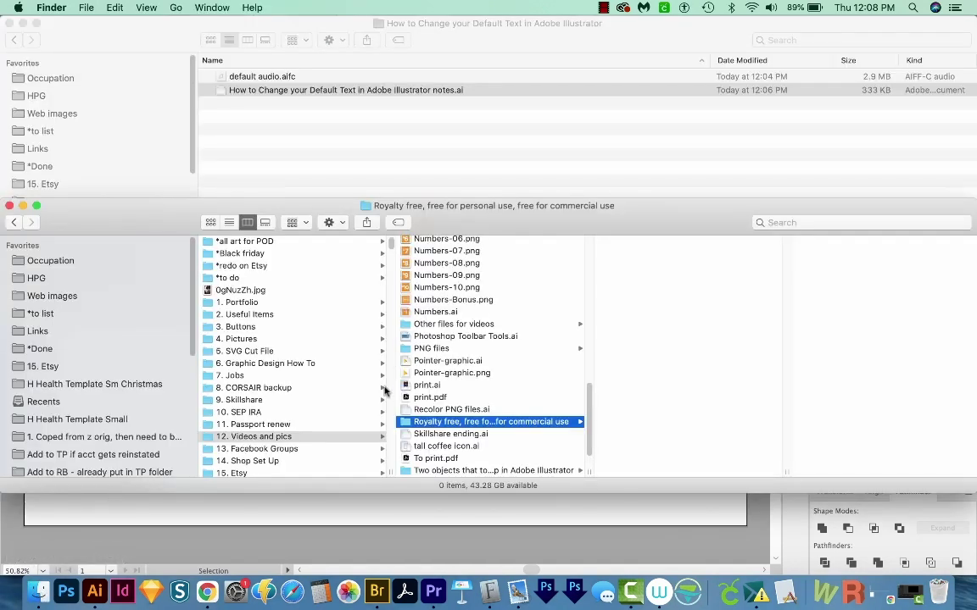
pyautogui.press('super+shift+l')
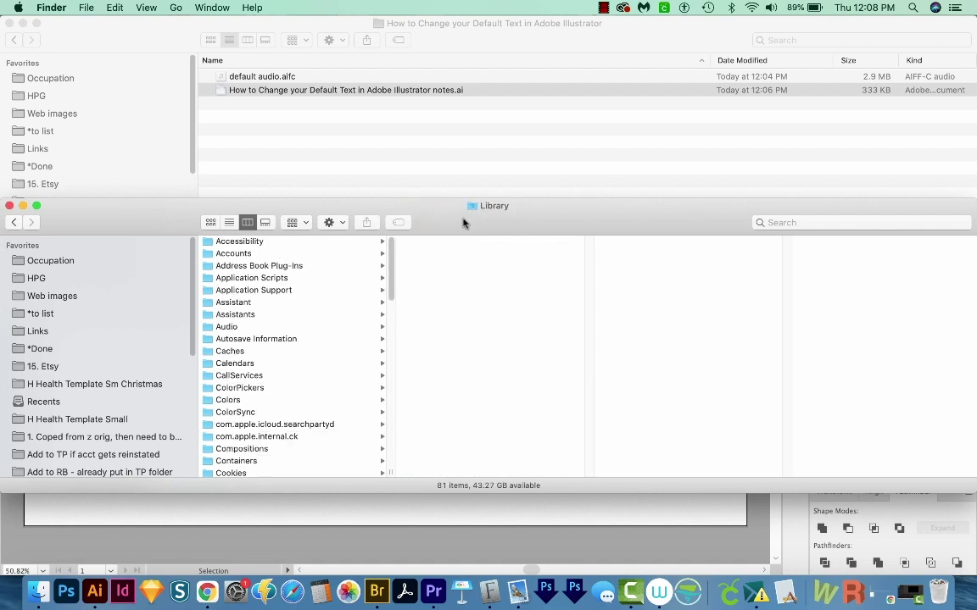
pyautogui.press('super+shift+h')
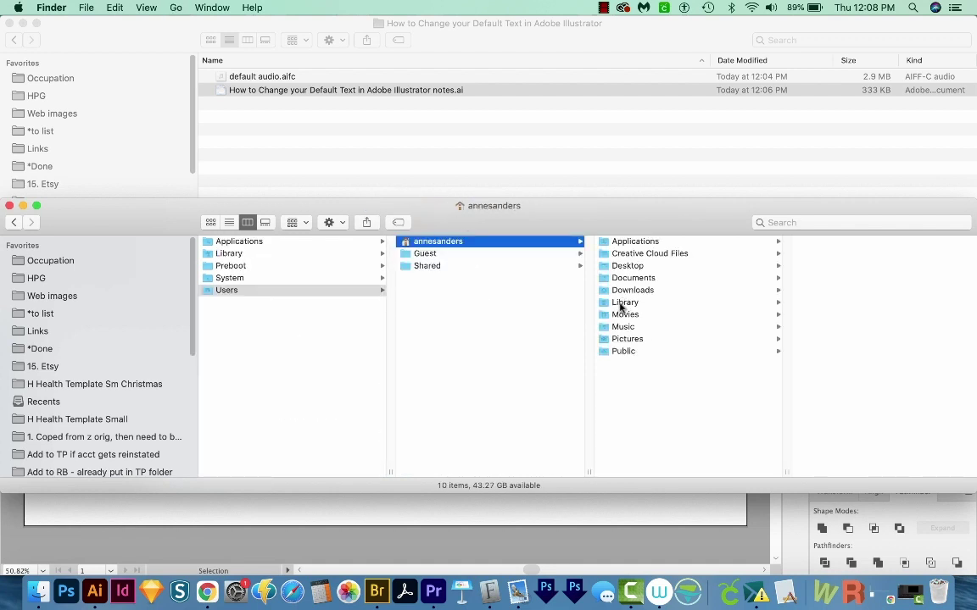
pyautogui.rightClick(619, 373)
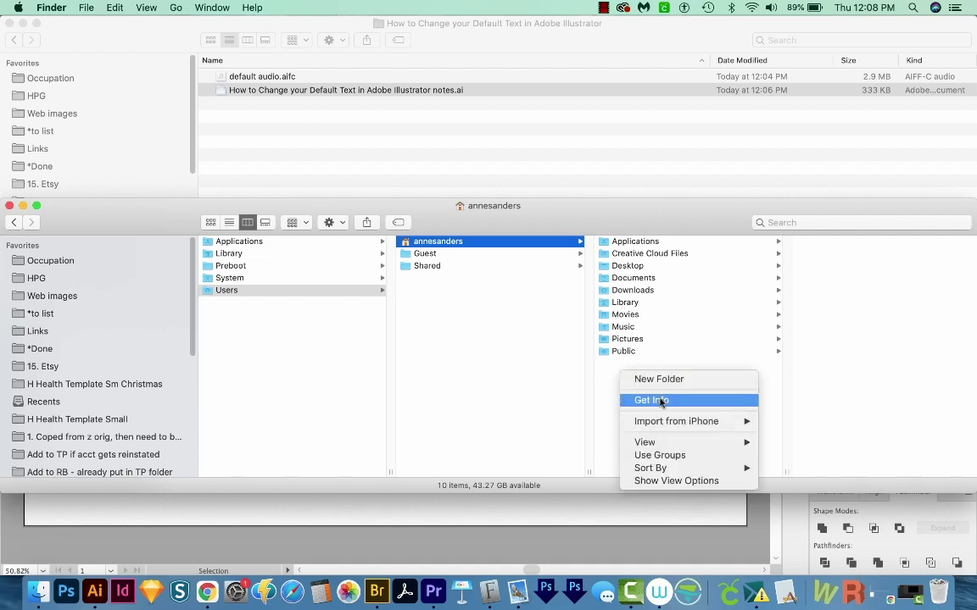
pyautogui.click(686, 481)
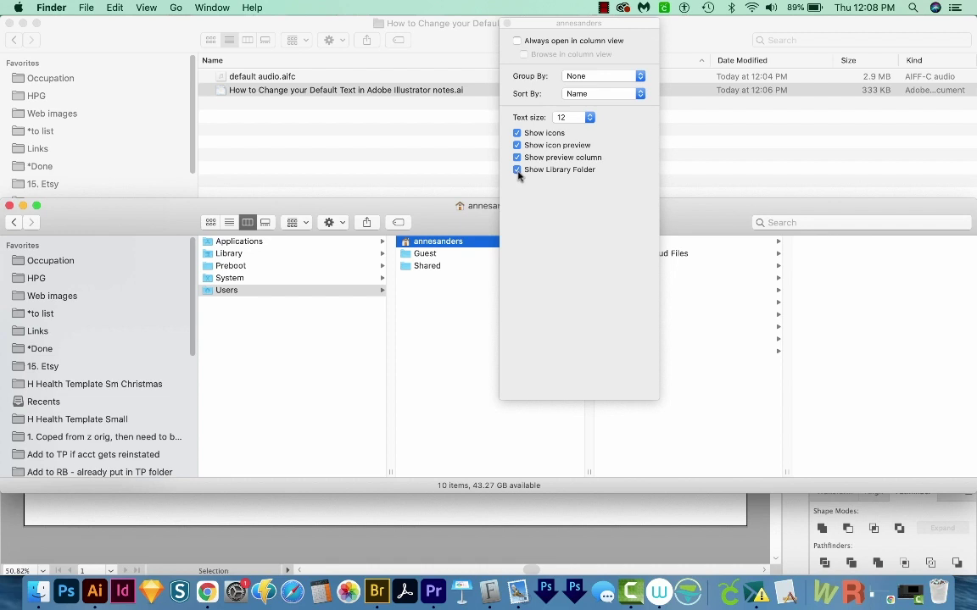
pyautogui.press('super+j')
pyautogui.click(650, 304)
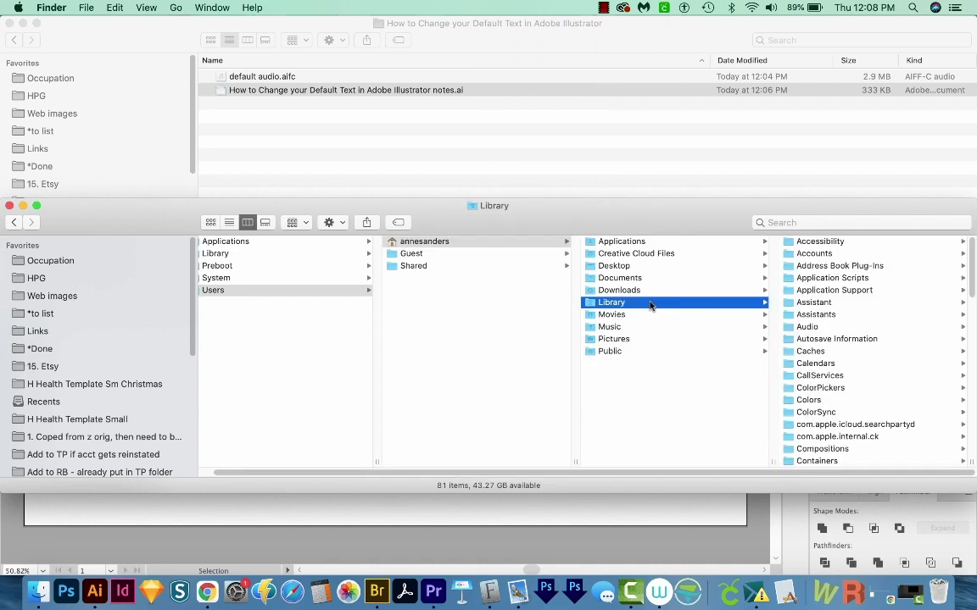
# - Browse Application Support > Adobe > Adobe Illustrator 25 > en_US > New Document Profiles and open Web.ai
pyautogui.click(834, 290)
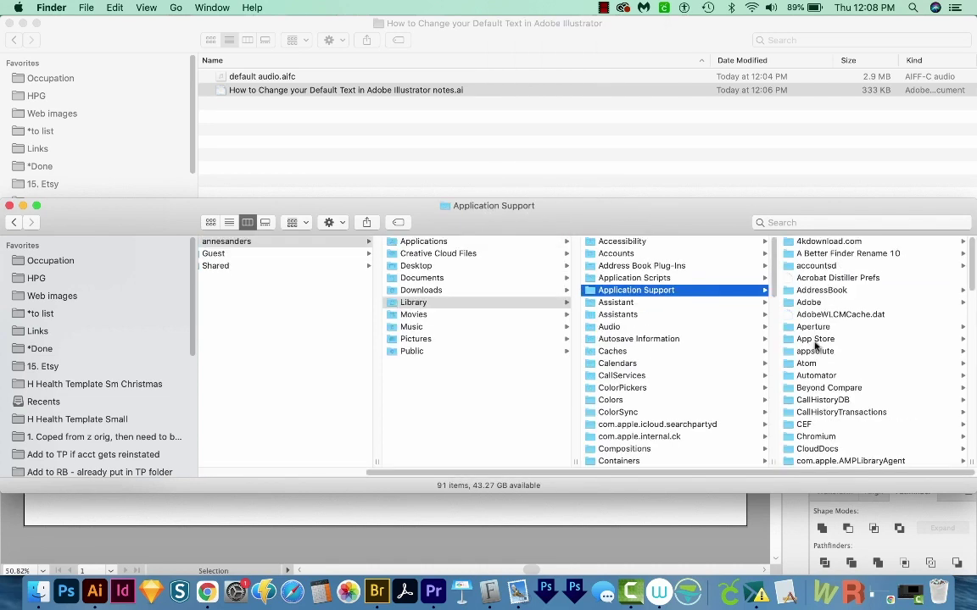
pyautogui.click(810, 303)
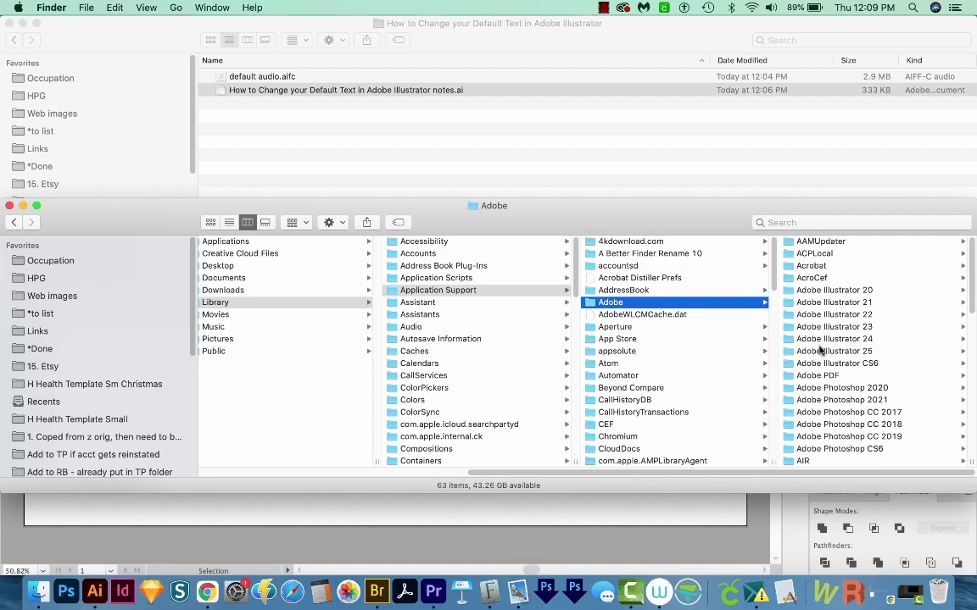
pyautogui.click(830, 354)
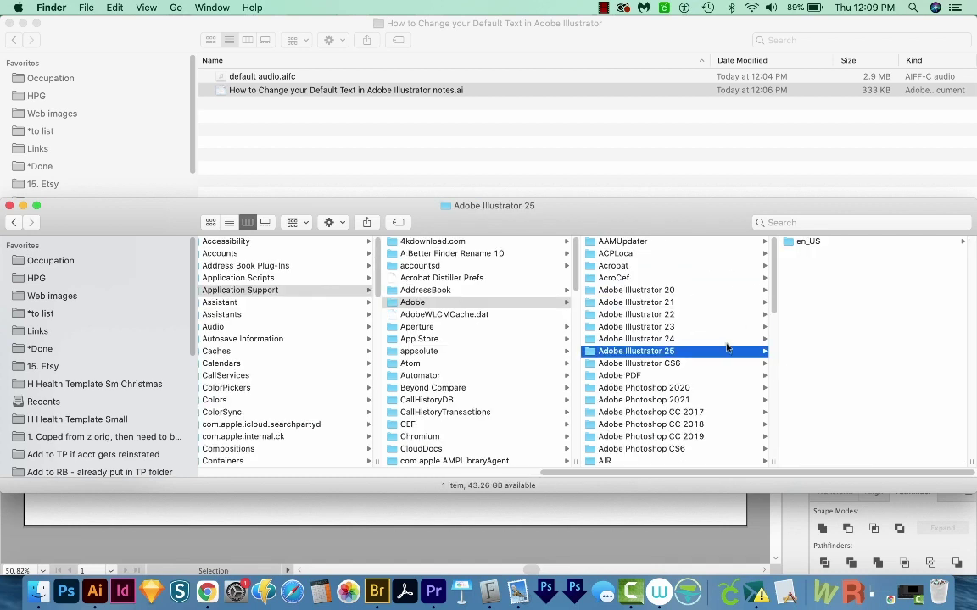
pyautogui.click(805, 242)
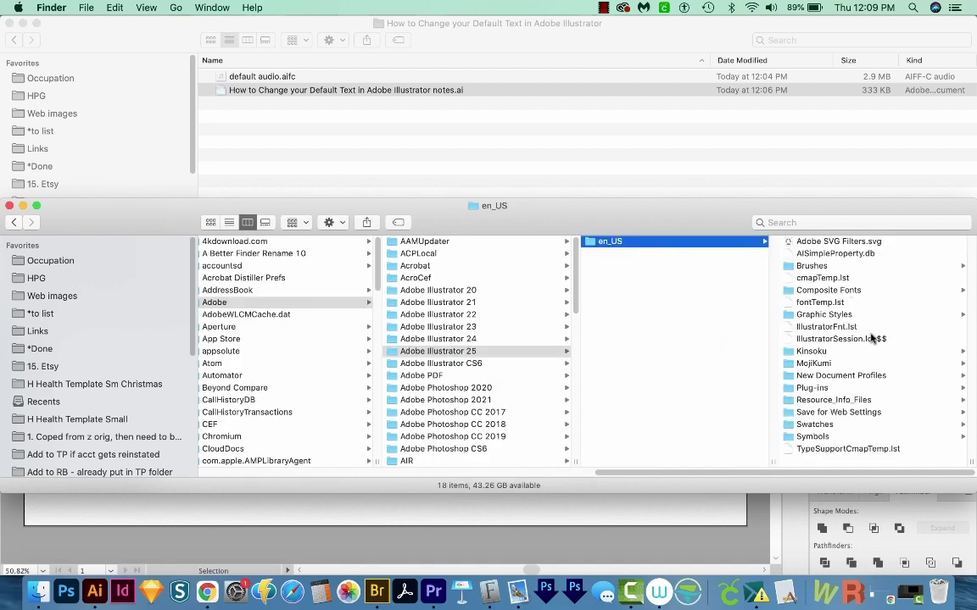
pyautogui.click(839, 376)
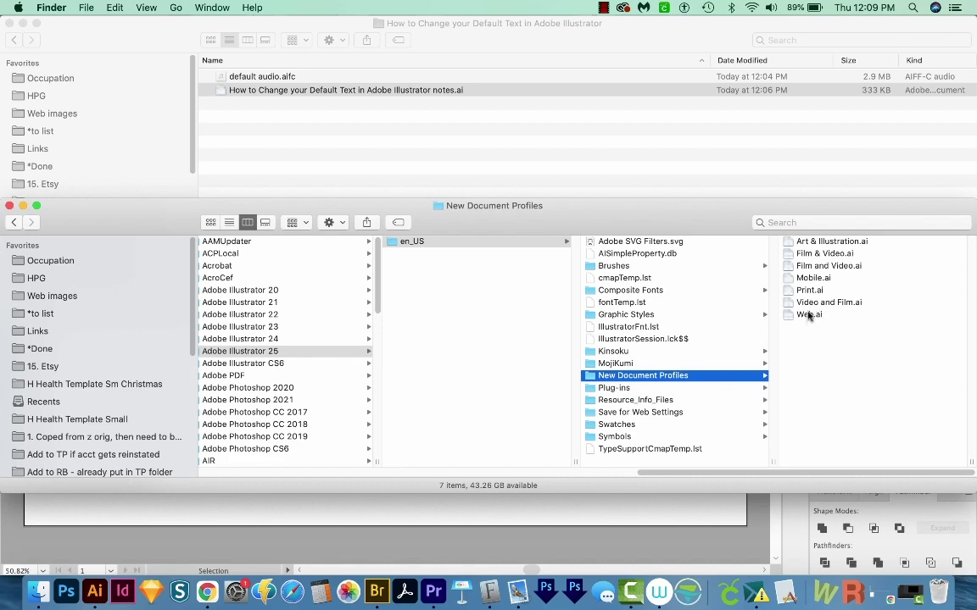
pyautogui.doubleClick(808, 314)
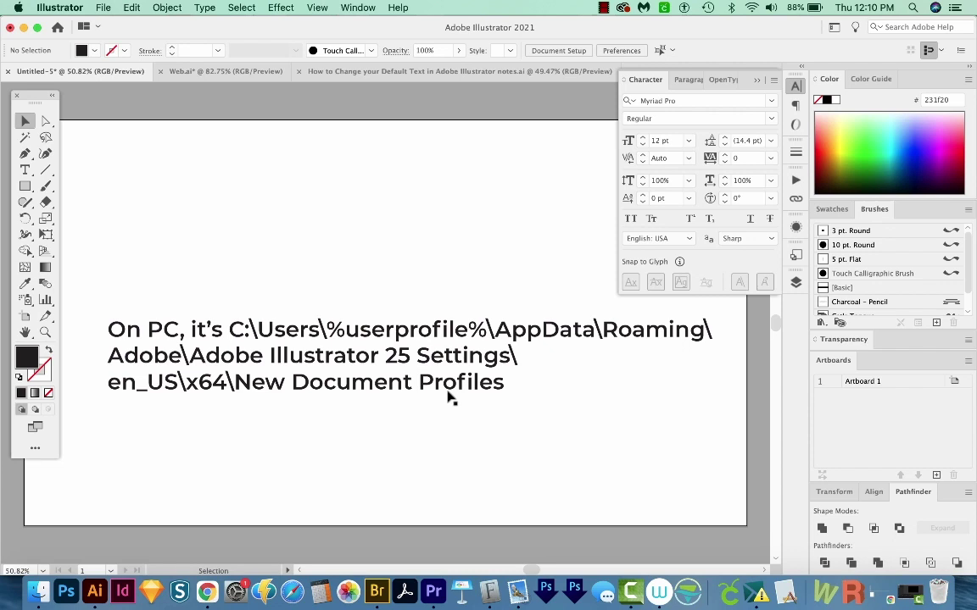
# - Switch to the Web.ai profile document in Illustrator
pyautogui.click(225, 71)
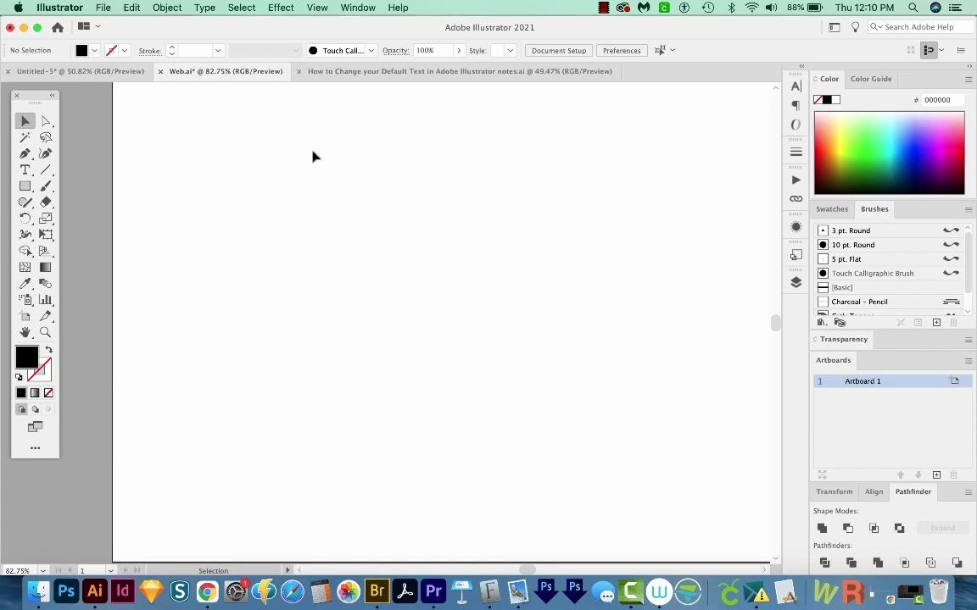
# - Show the Character Styles panel and open the options for [Normal Character Style]
pyautogui.click(357, 8)
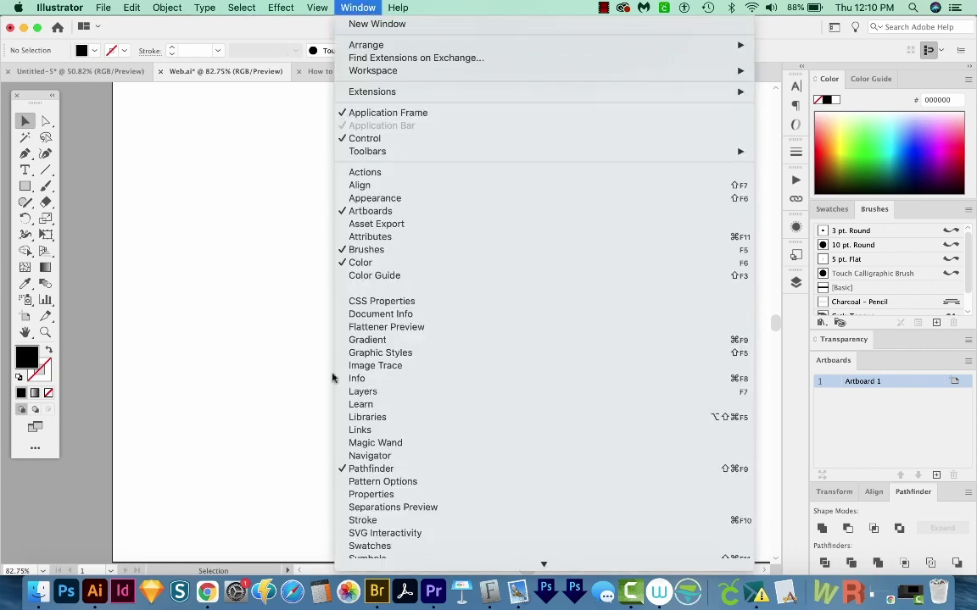
pyautogui.moveTo(729, 430)
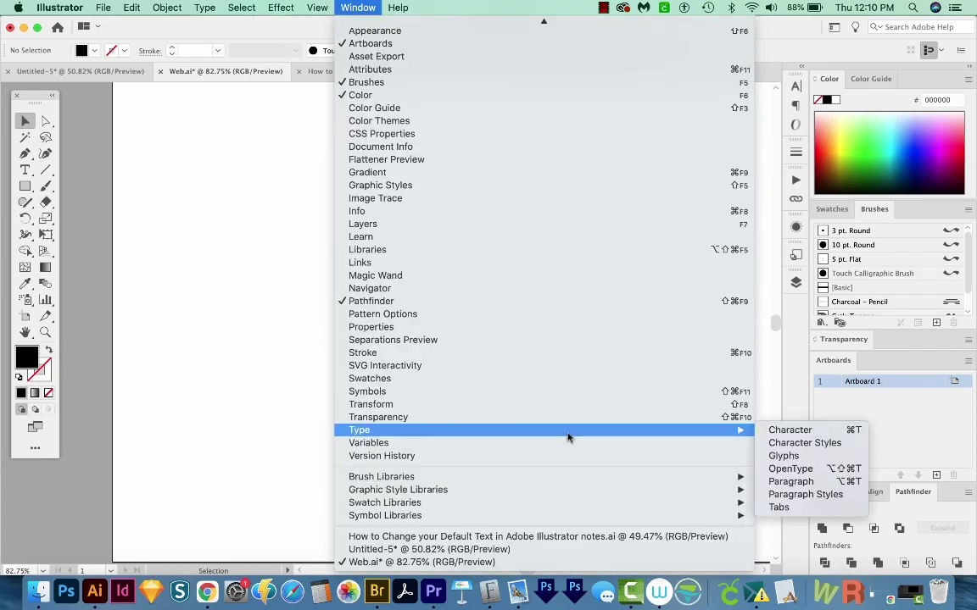
pyautogui.click(805, 443)
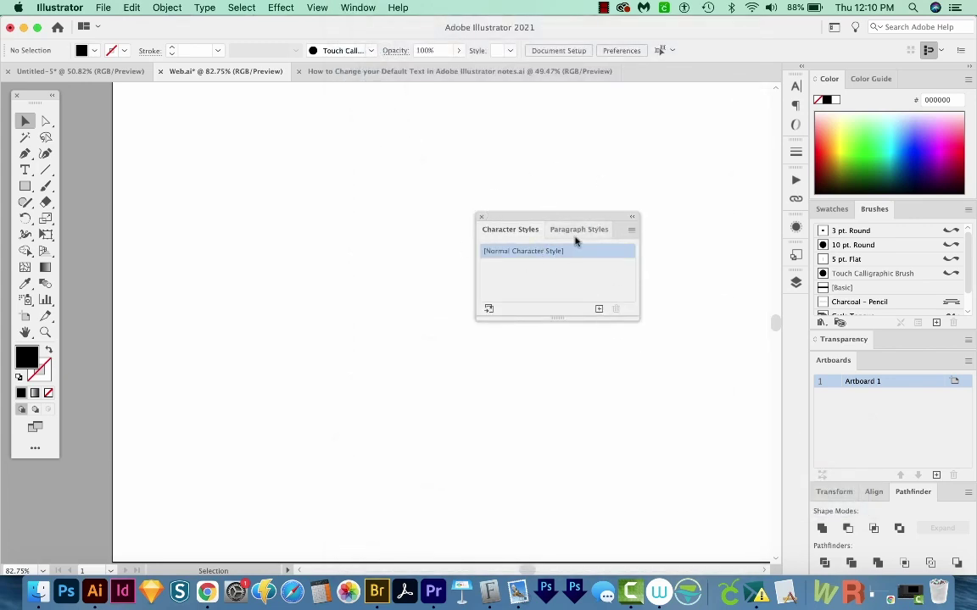
pyautogui.click(631, 230)
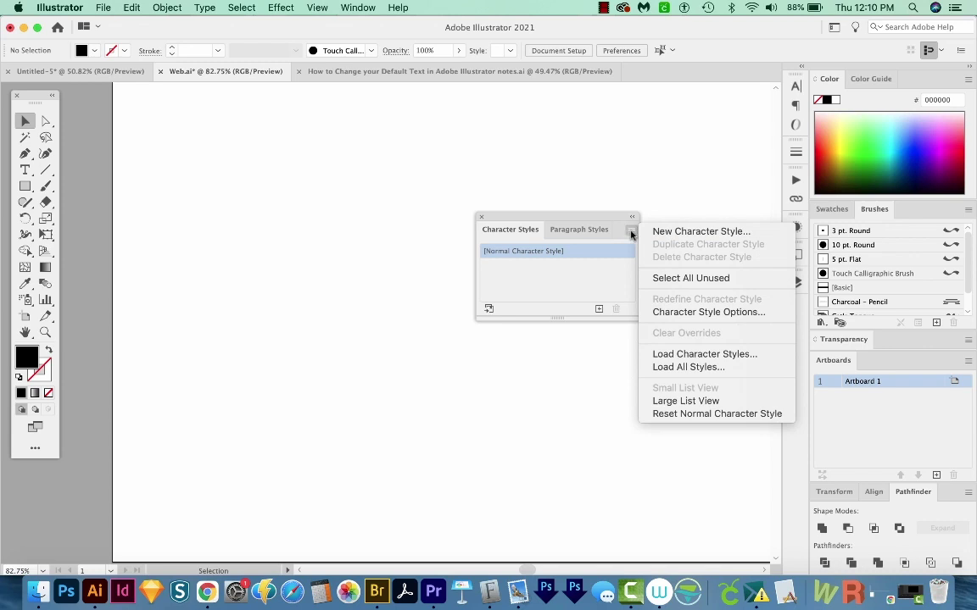
pyautogui.click(666, 313)
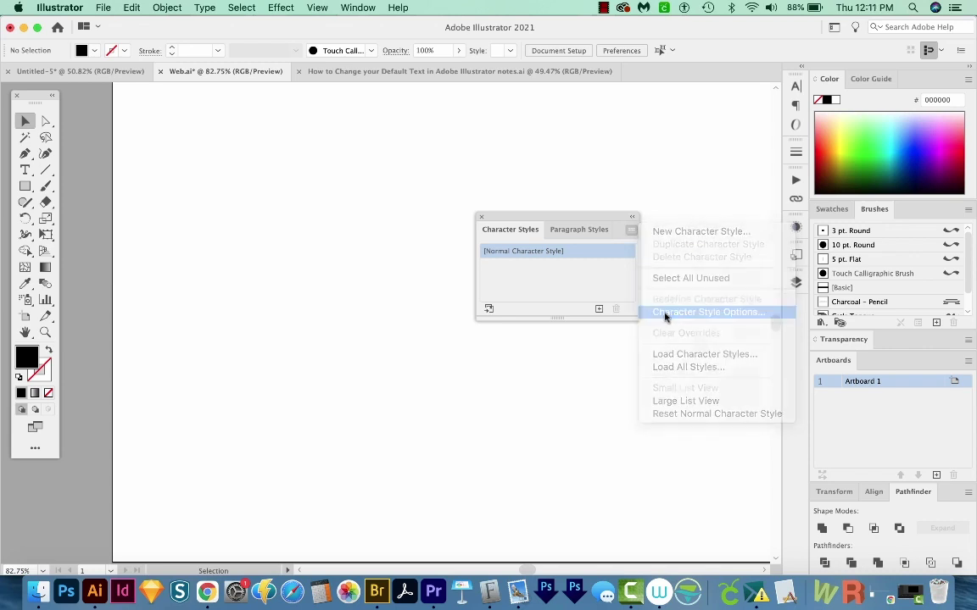
pyautogui.click(381, 169)
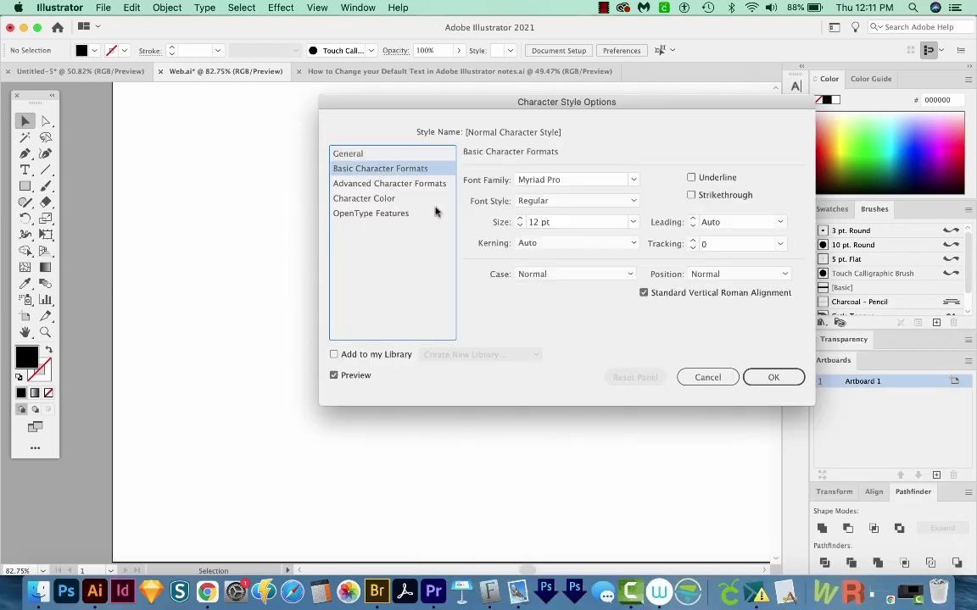
# - Set the Normal Character Style's font family to Arial and size to 20 pt
pyautogui.moveTo(554, 103); pyautogui.dragTo(513, 118)
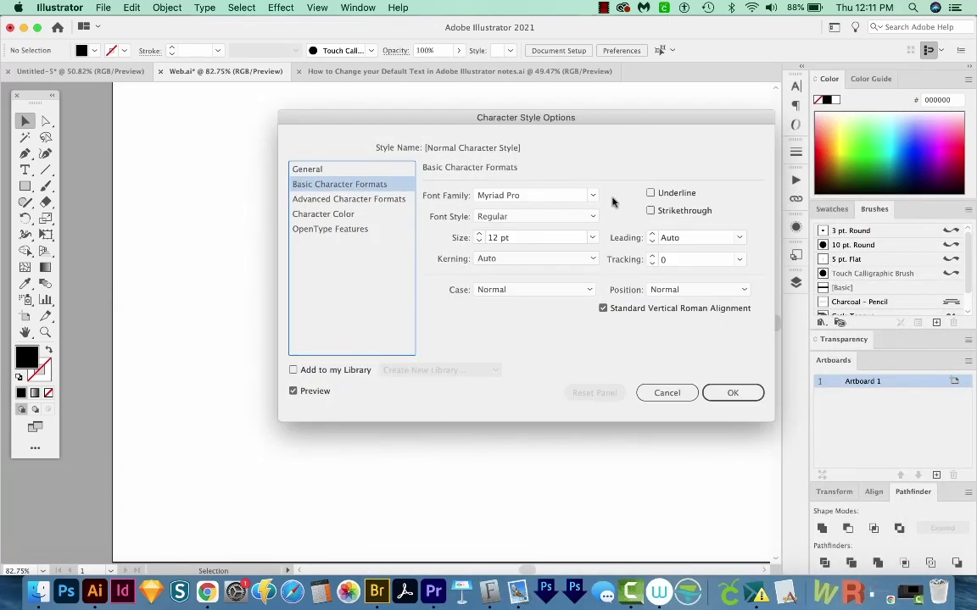
pyautogui.click(568, 190)
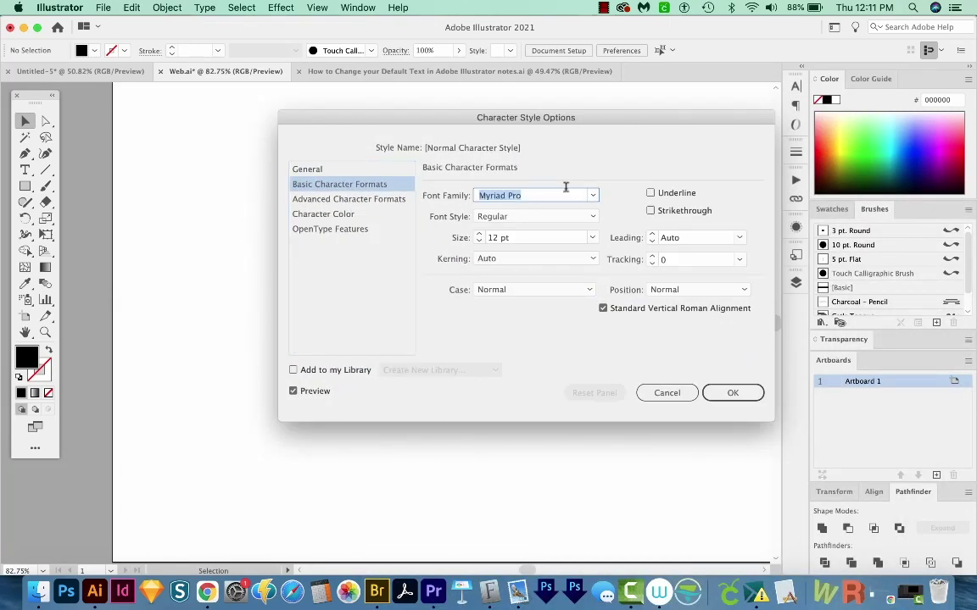
pyautogui.write('Arial')
pyautogui.press('Tab')
pyautogui.press('Tab')
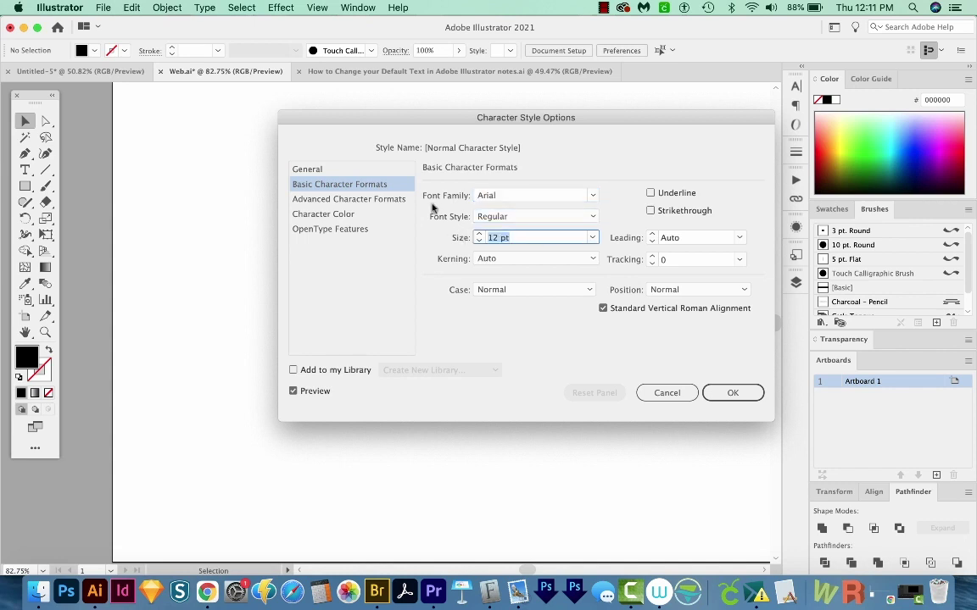
pyautogui.write('20')
pyautogui.click(351, 200)
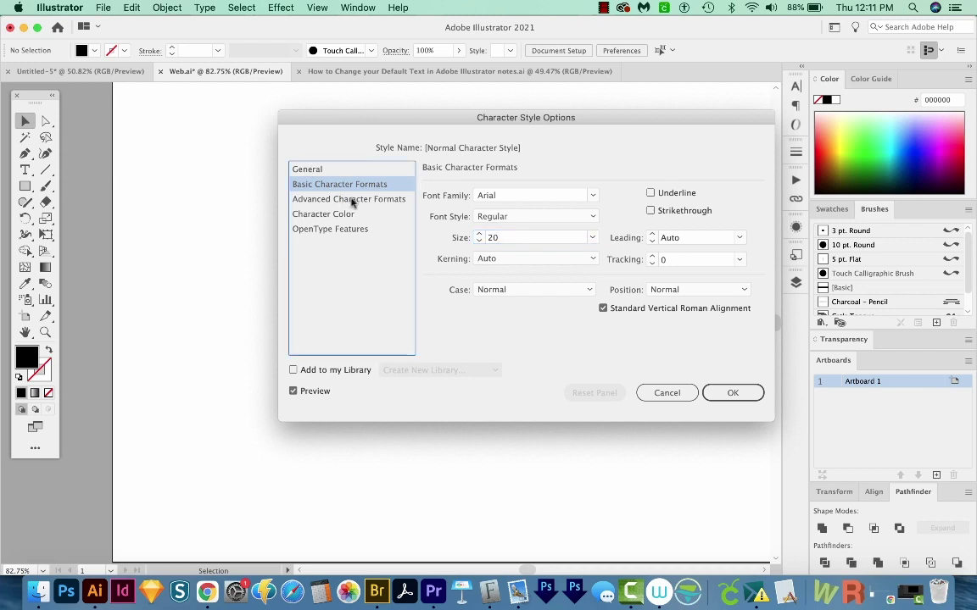
pyautogui.click(352, 201)
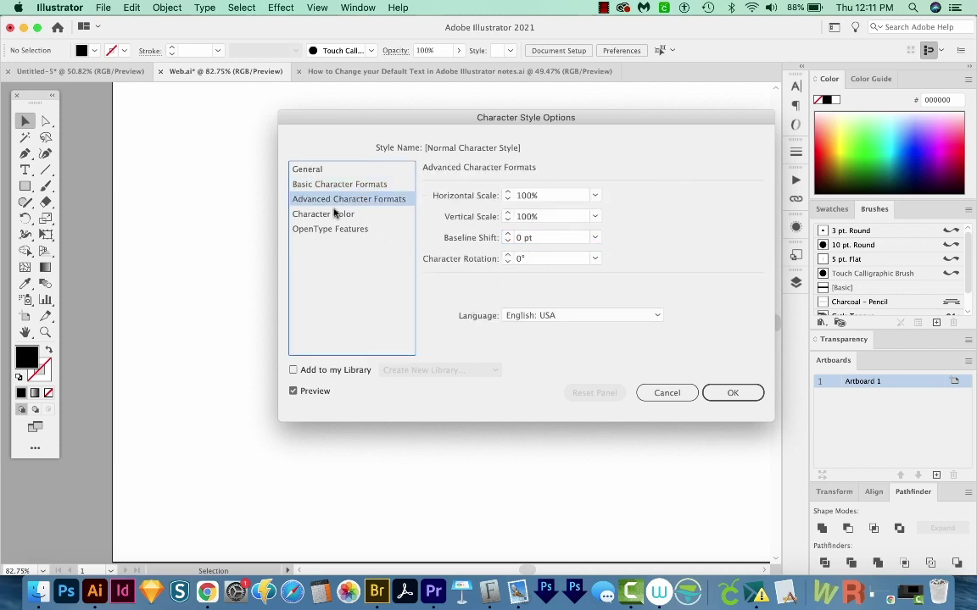
pyautogui.click(335, 214)
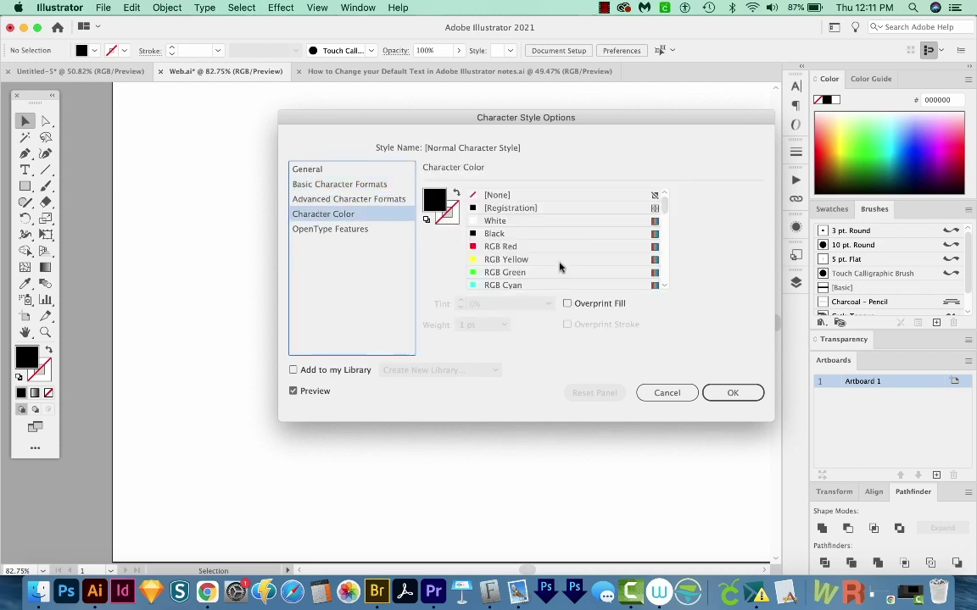
pyautogui.click(315, 184)
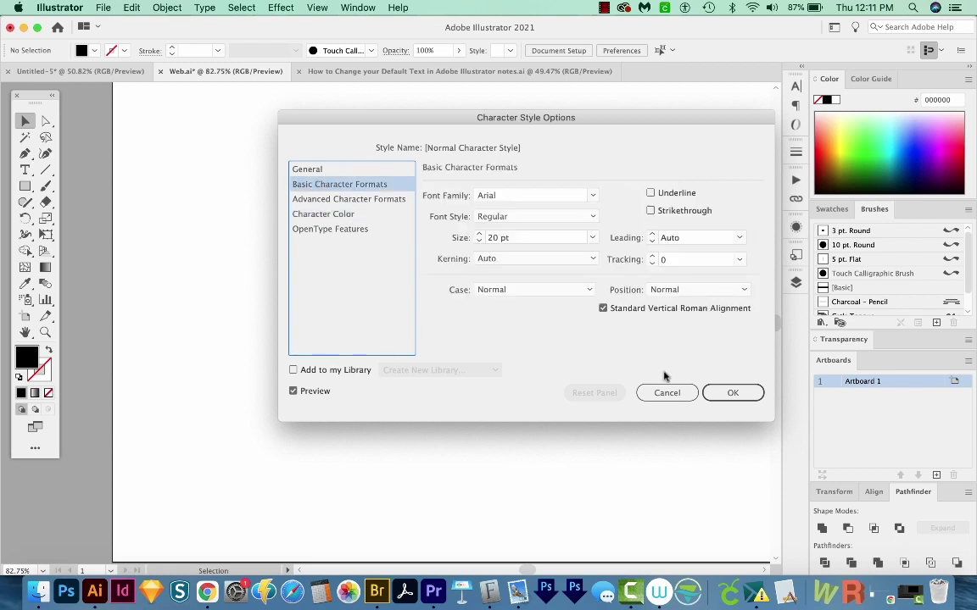
# - Confirm the style and draw a test area of placeholder text
pyautogui.click(739, 397)
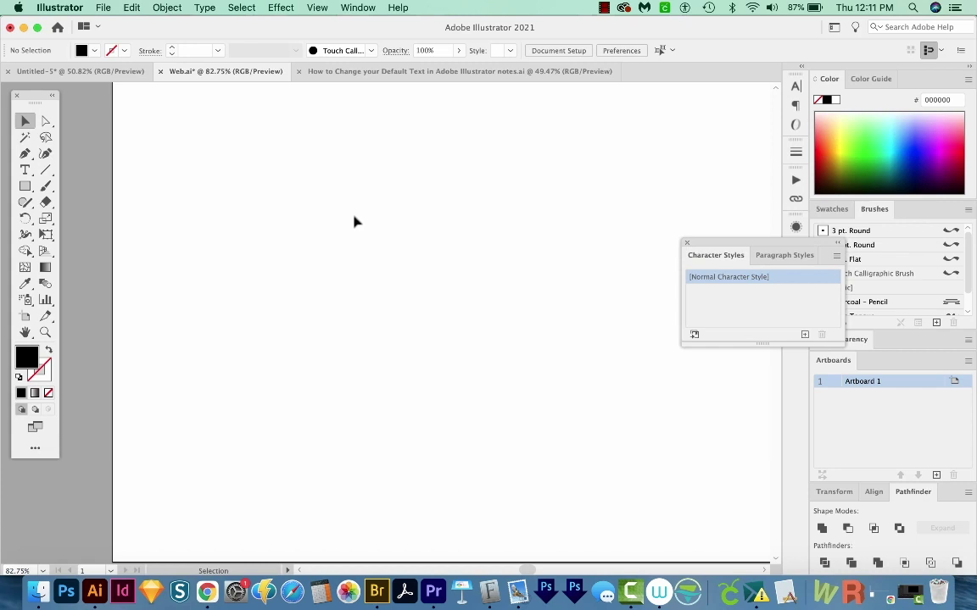
pyautogui.press('t')
pyautogui.moveTo(235, 186); pyautogui.dragTo(520, 394)
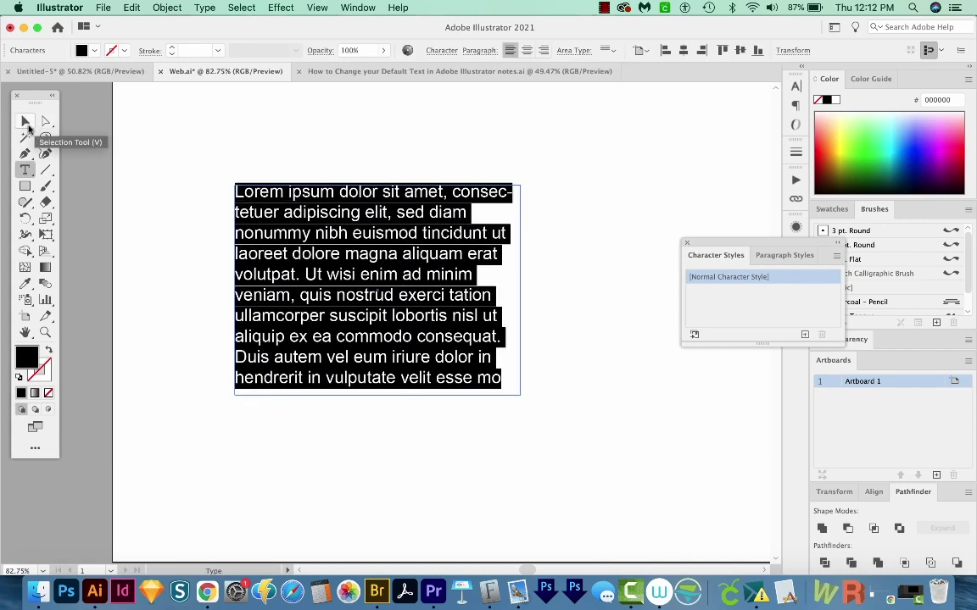
# - Delete the test text and try saving Web.ai, dismissing the locked-file warning
pyautogui.click(26, 123)
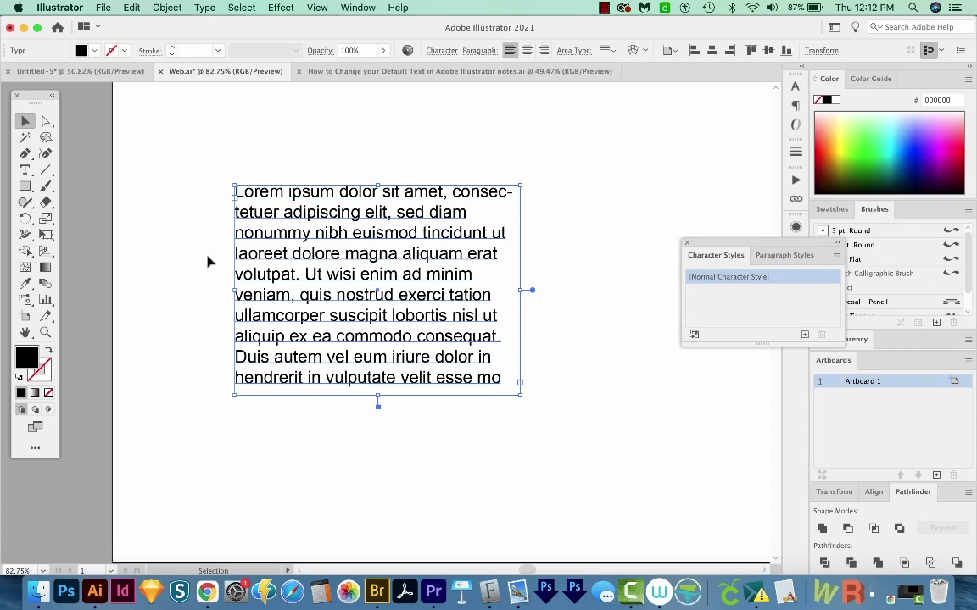
pyautogui.press('Delete')
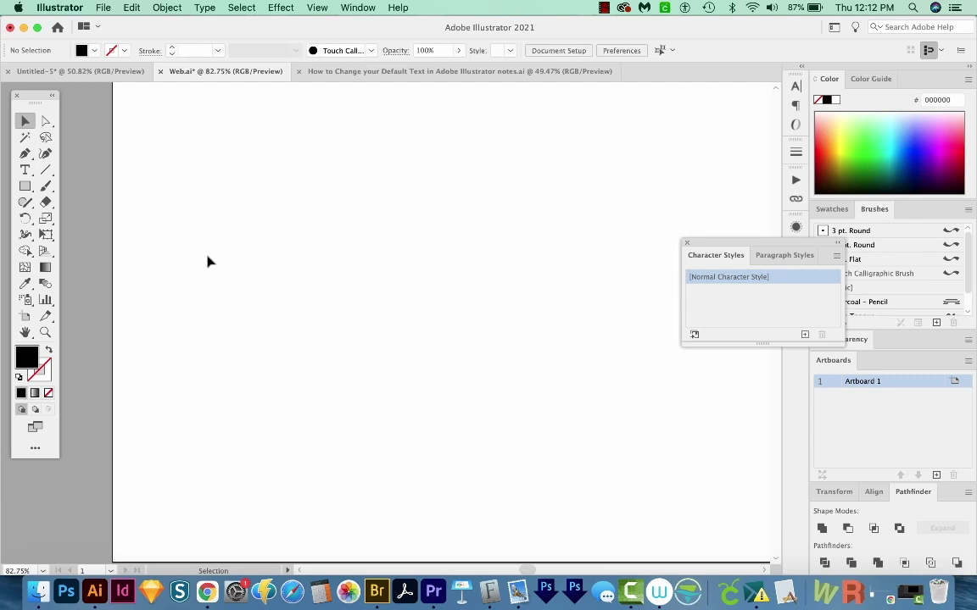
pyautogui.press('super+s')
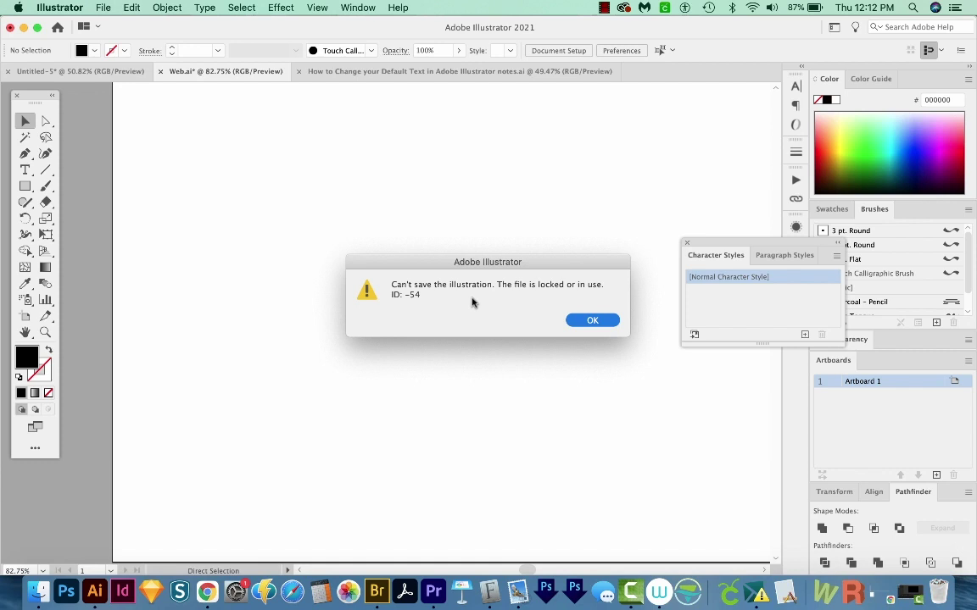
pyautogui.click(591, 319)
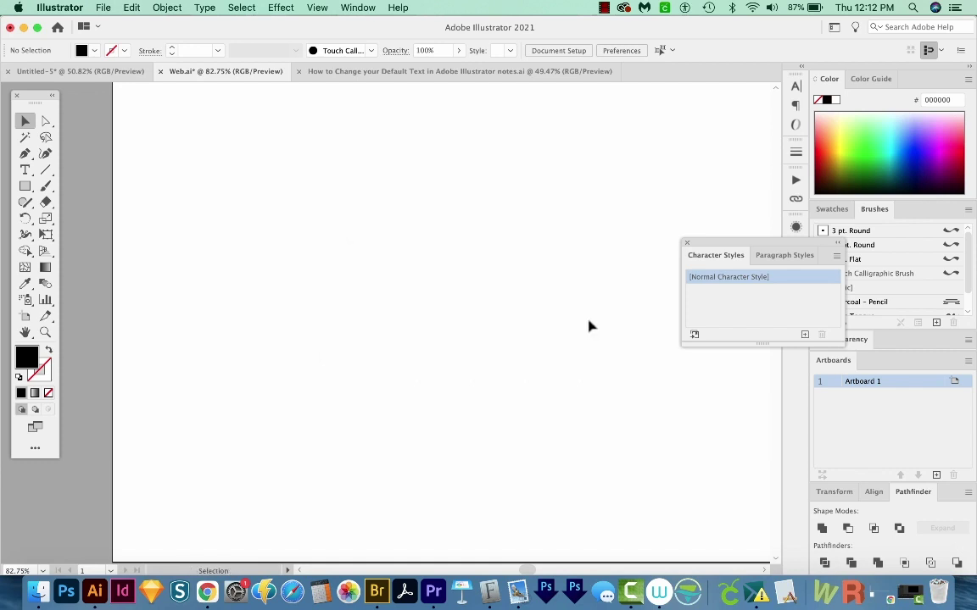
# - Save Web.ai to the Desktop with the default Illustrator options
pyautogui.press('super+shift+s')
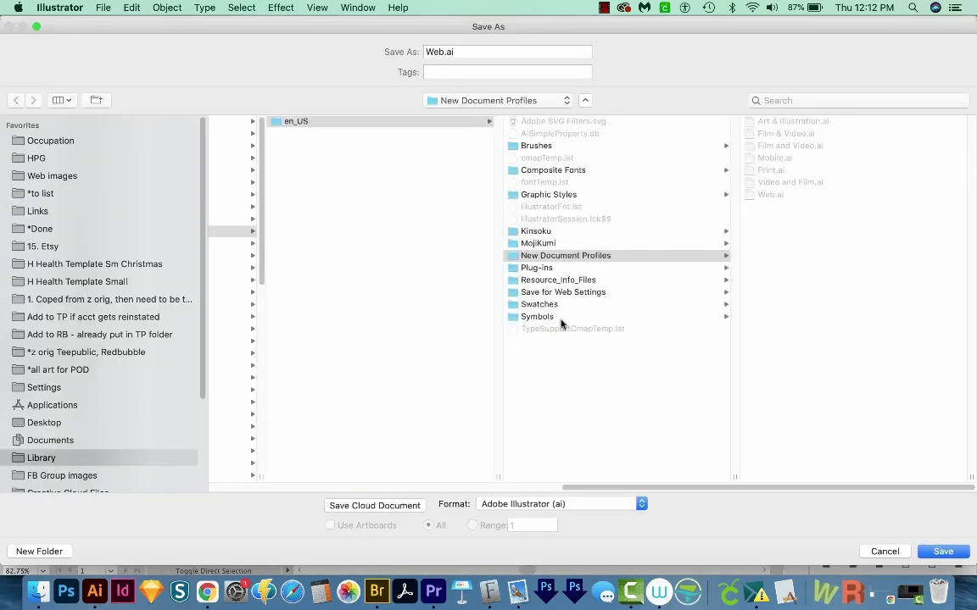
pyautogui.press('super+shift+d')
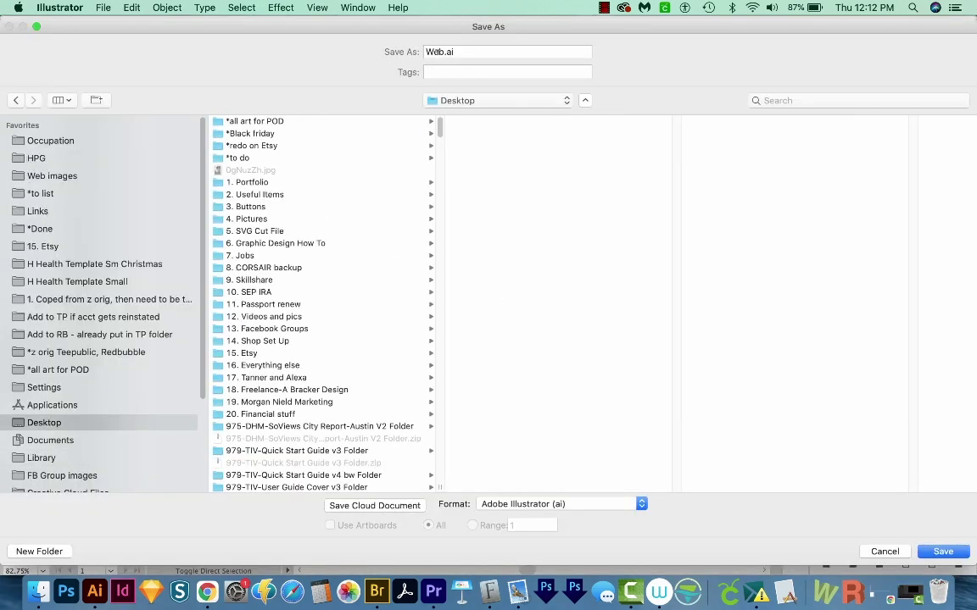
pyautogui.click(948, 552)
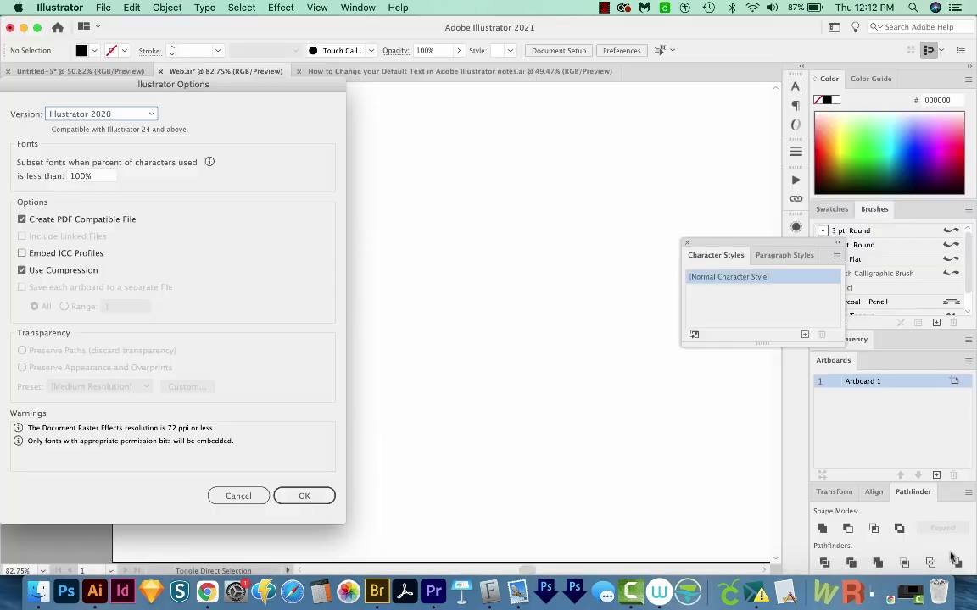
pyautogui.click(312, 495)
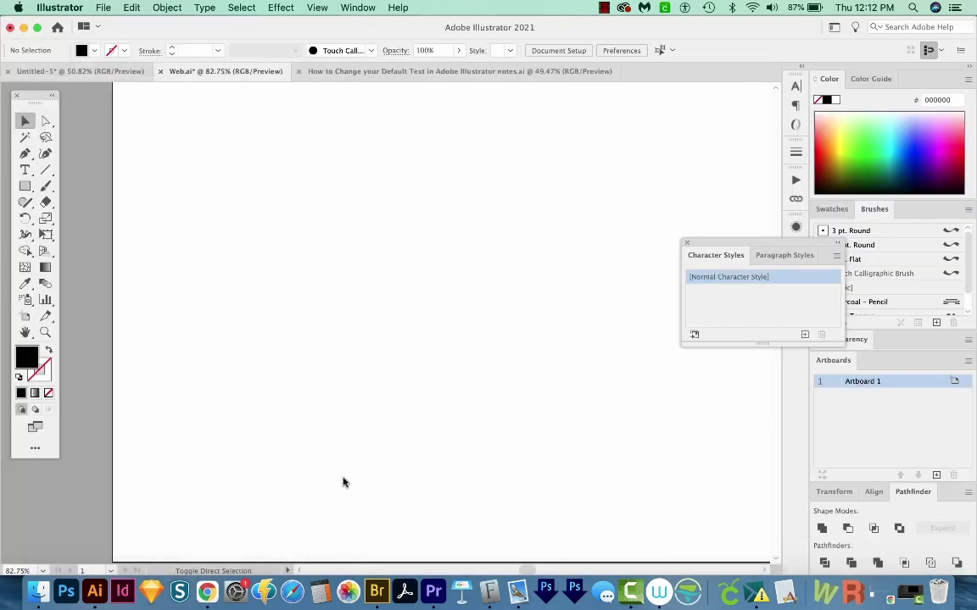
pyautogui.click(37, 591)
# - Move the Desktop copy of Web.ai into New Document Profiles, replacing the older one
pyautogui.click(606, 480)
pyautogui.click(290, 61)
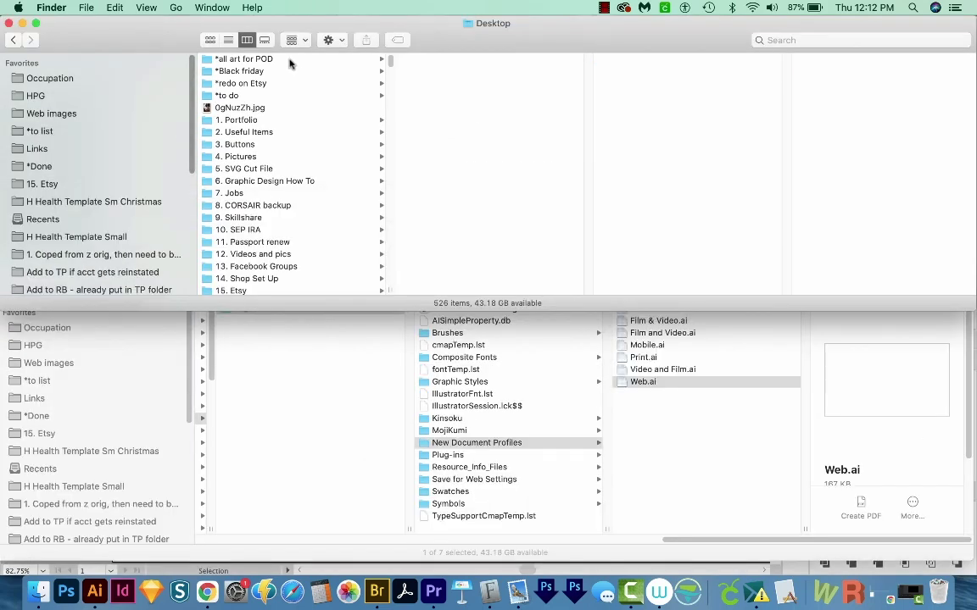
pyautogui.press('super+2')
pyautogui.click(263, 78)
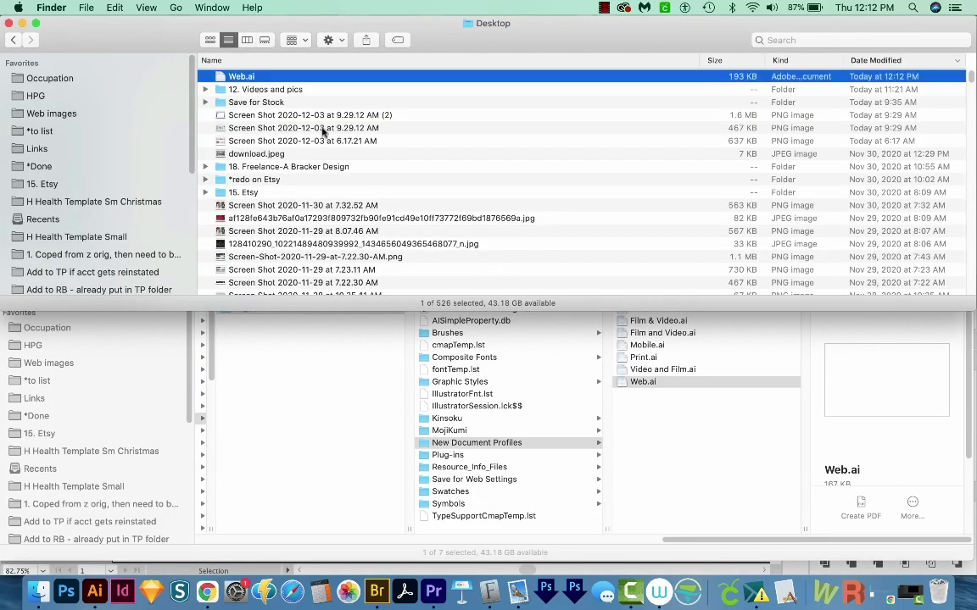
pyautogui.moveTo(222, 77); pyautogui.dragTo(694, 530)
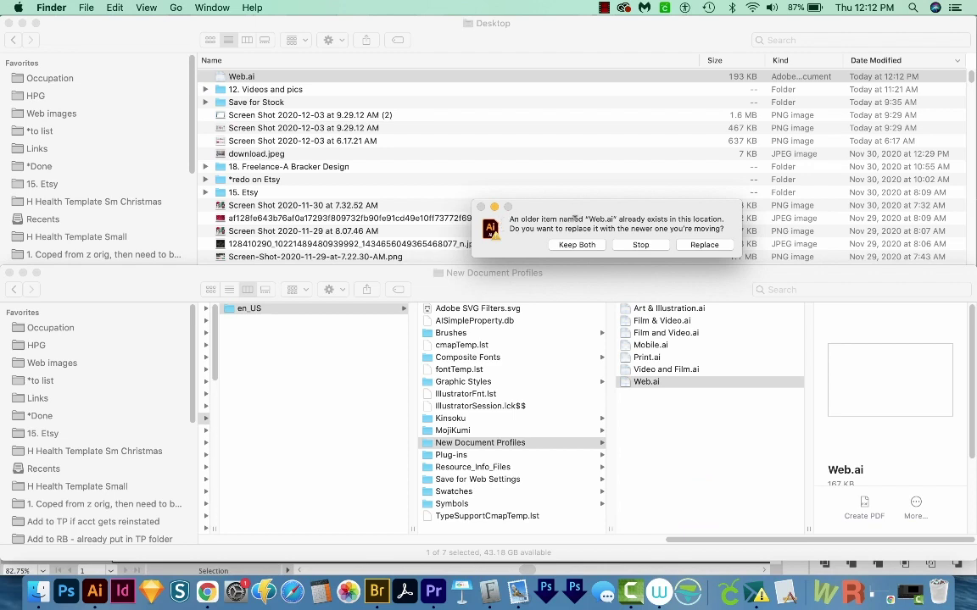
pyautogui.click(708, 245)
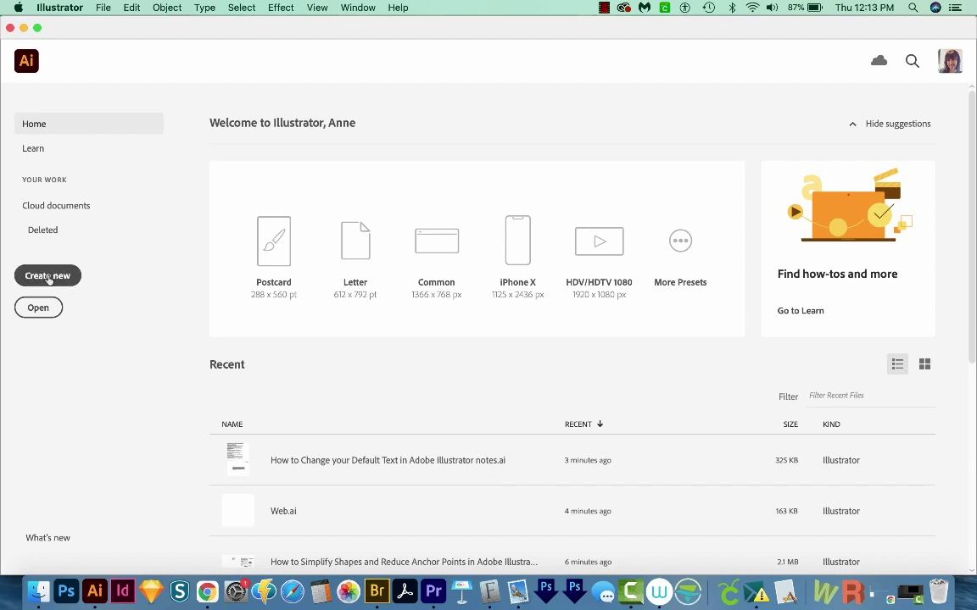
# - Create a new document from the Web presets
pyautogui.click(47, 276)
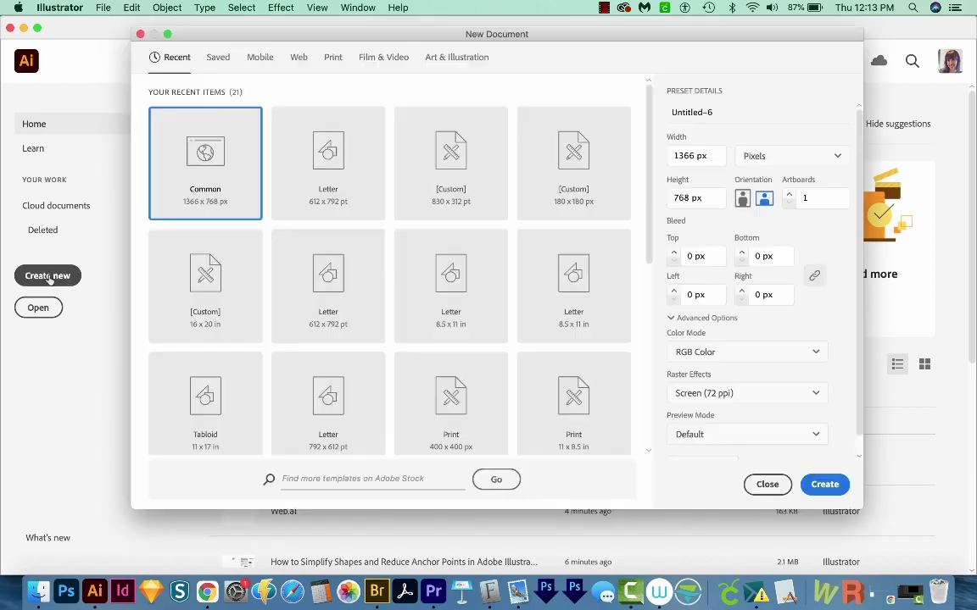
pyautogui.click(301, 57)
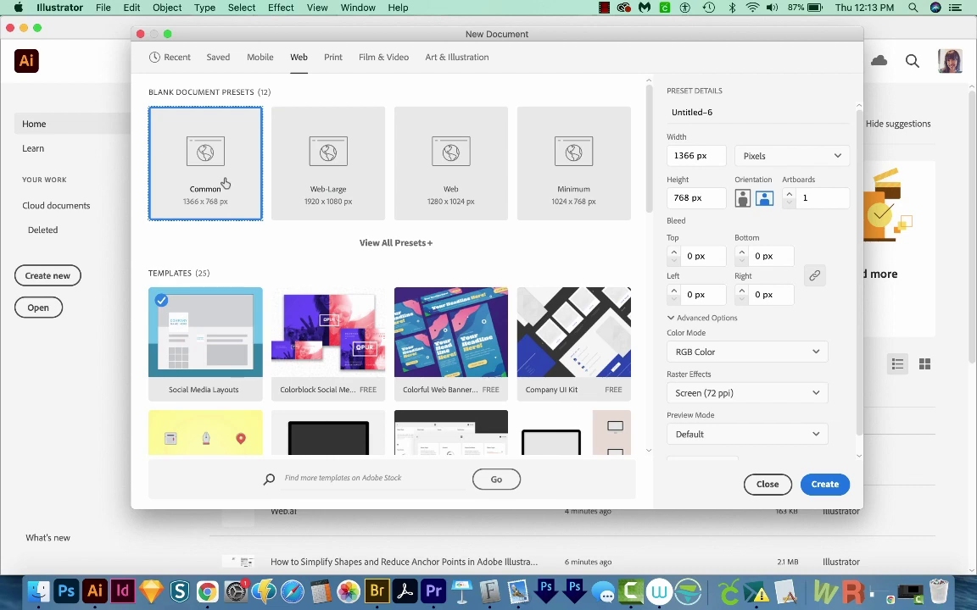
pyautogui.click(825, 484)
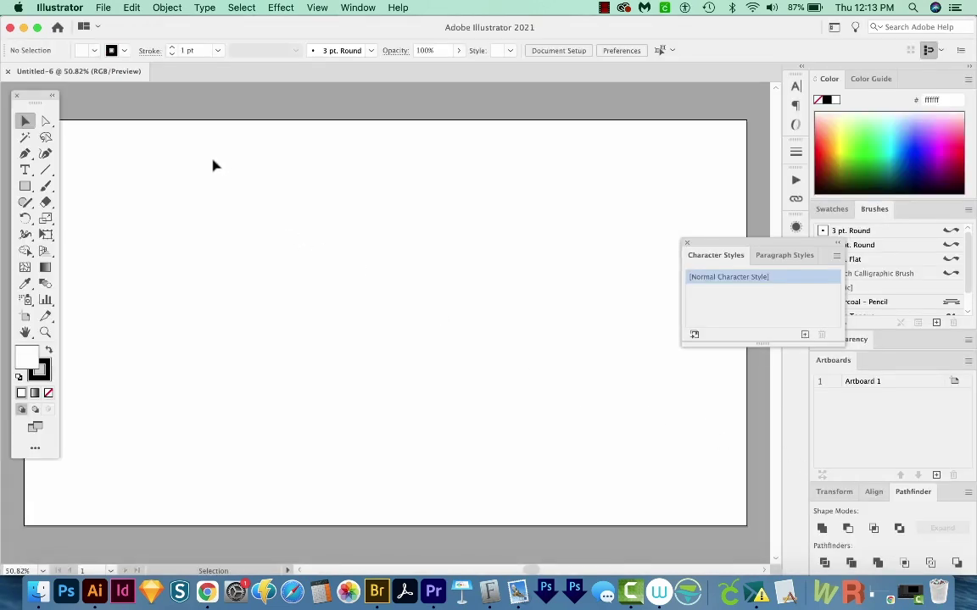
# - Draw a placeholder area text frame and check its font in the Character panel
pyautogui.press('t')
pyautogui.moveTo(155, 144); pyautogui.dragTo(478, 485)
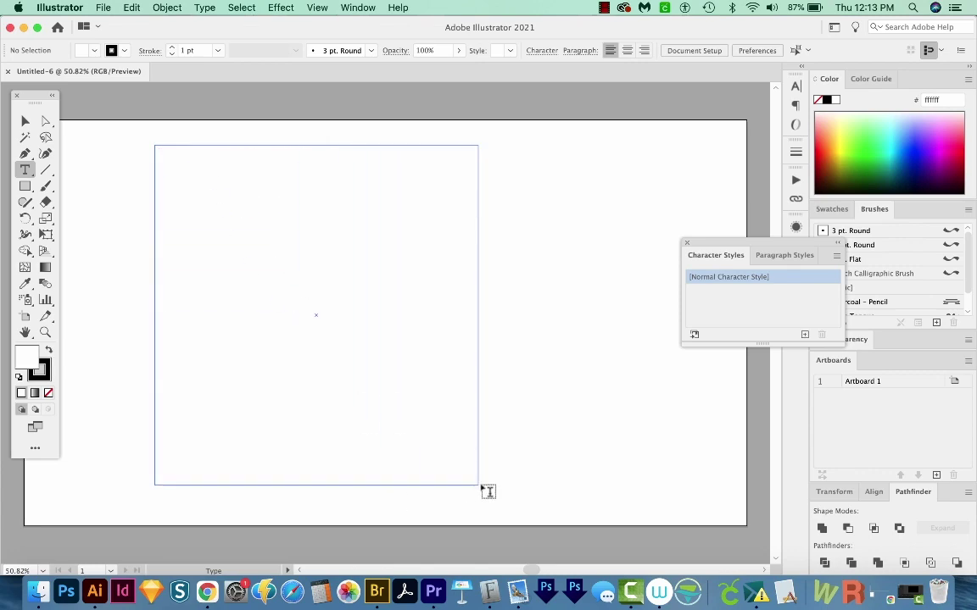
pyautogui.press('super+t')
pyautogui.moveTo(197, 174); pyautogui.dragTo(325, 187)
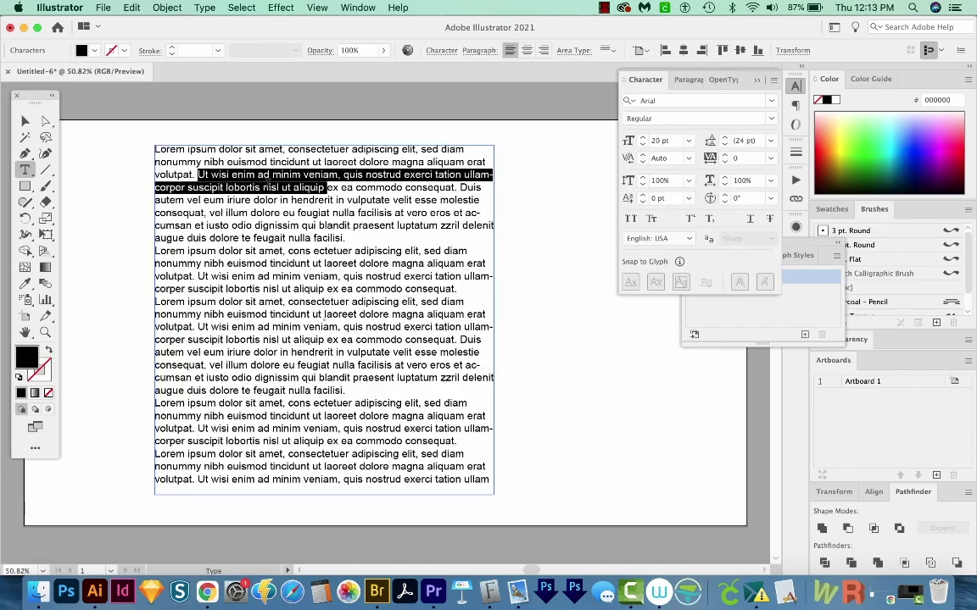
pyautogui.moveTo(241, 188); pyautogui.dragTo(365, 263)
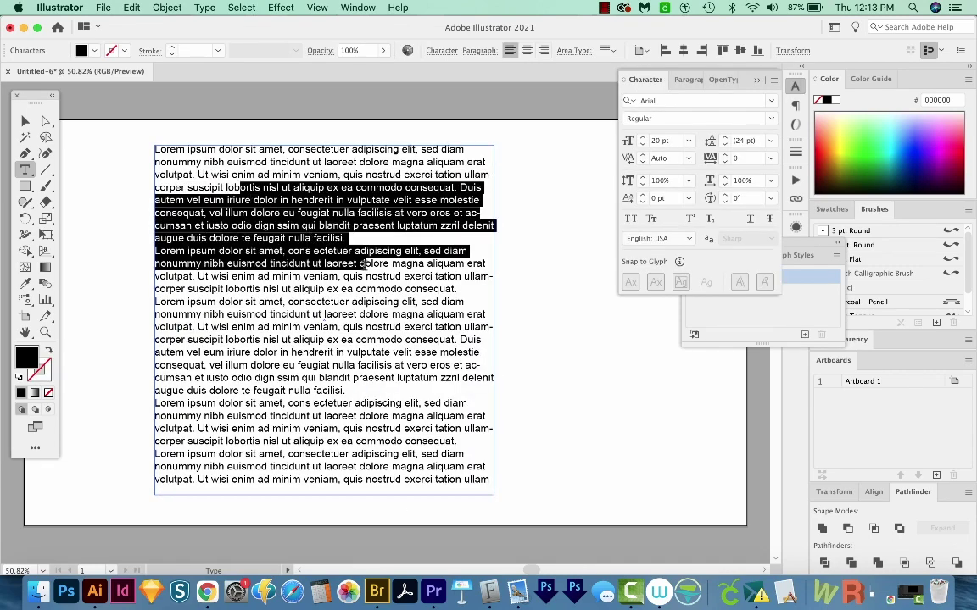
pyautogui.click(662, 102)
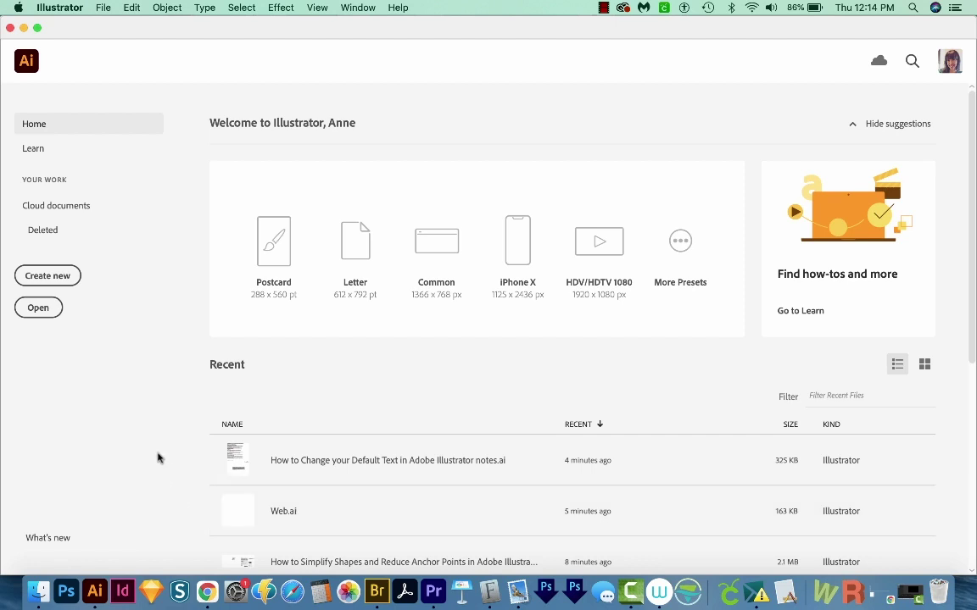
# - Create a new document from the Common Web preset
pyautogui.click(49, 277)
pyautogui.click(299, 60)
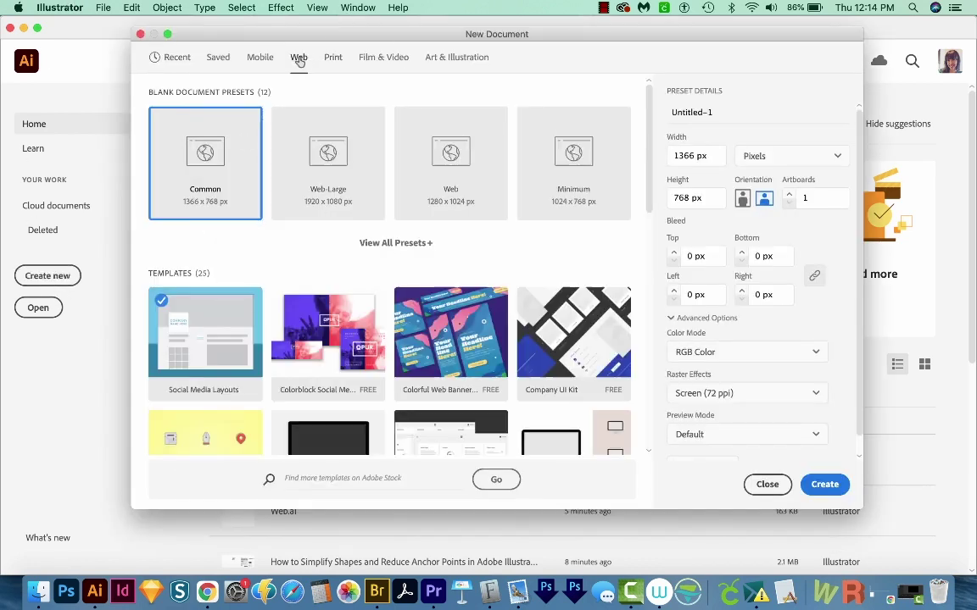
pyautogui.click(173, 173)
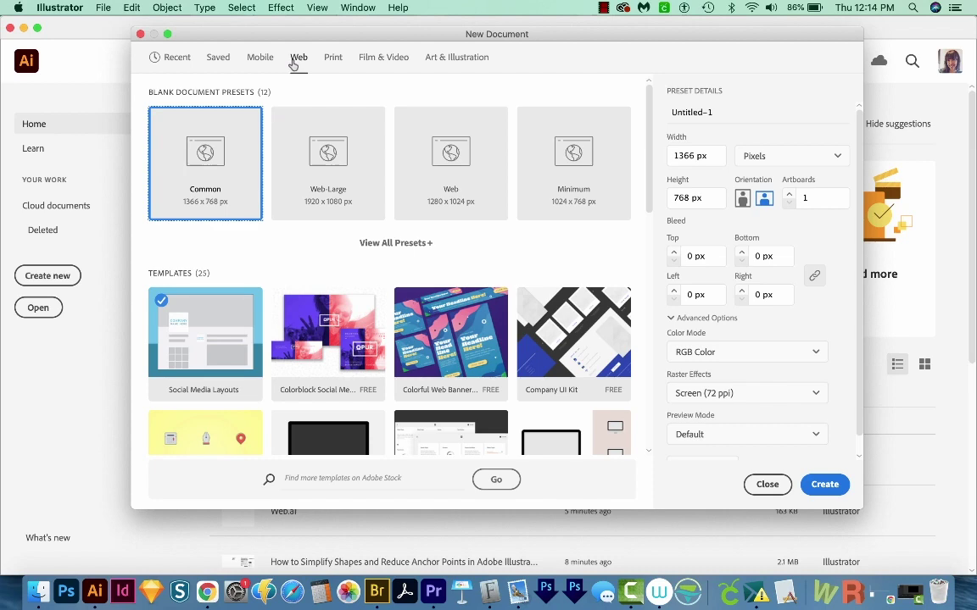
pyautogui.click(810, 483)
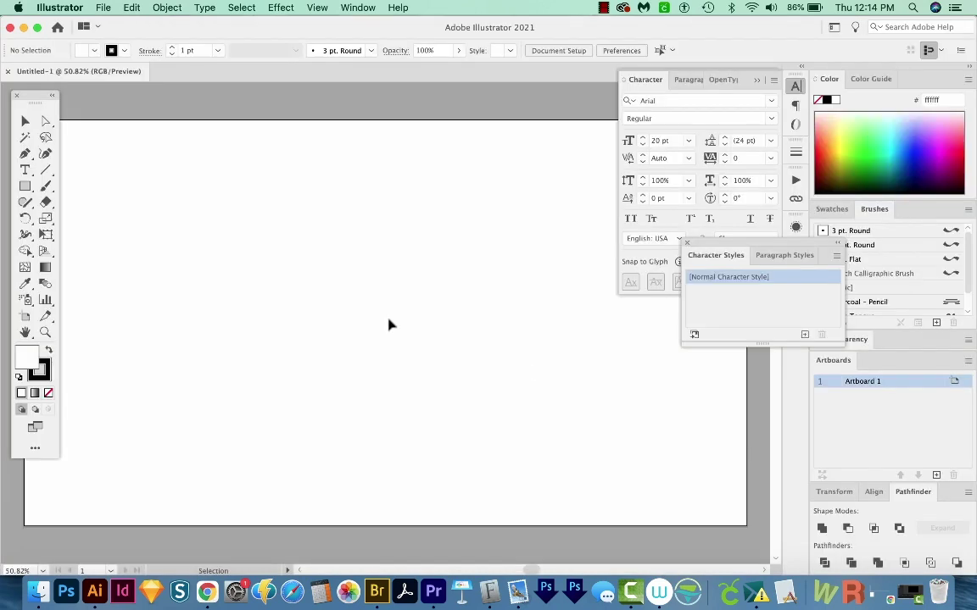
# - Draw a placeholder area text frame and confirm it uses Arial Regular 20 pt
pyautogui.press('t')
pyautogui.moveTo(210, 175); pyautogui.dragTo(551, 480)
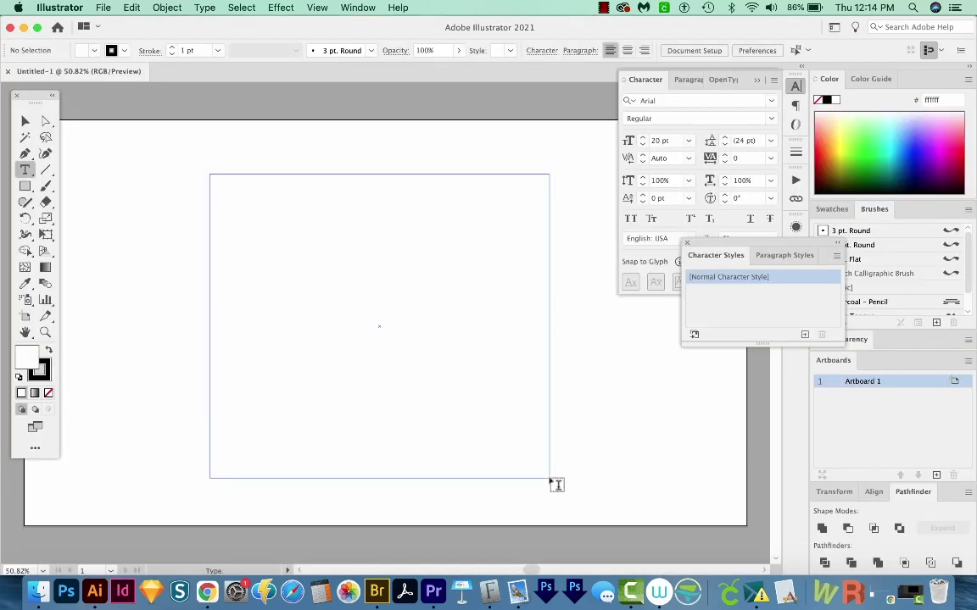
pyautogui.click(686, 99)
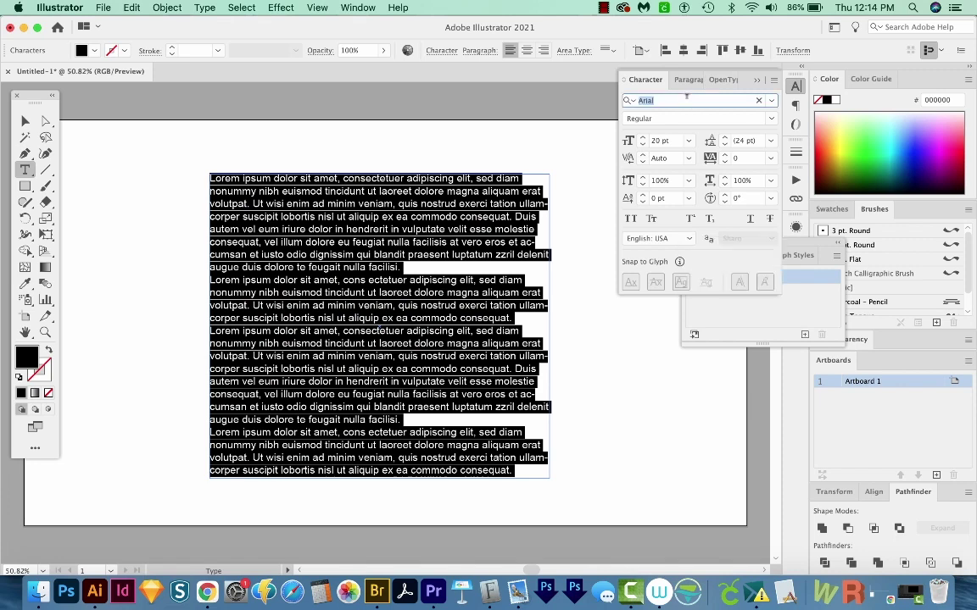
pyautogui.press('Escape')
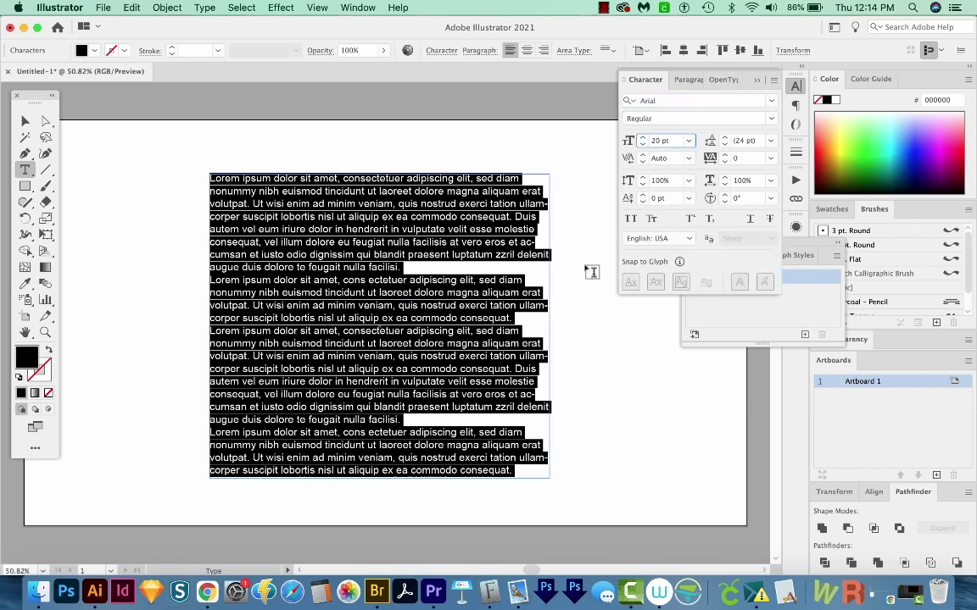
pyautogui.press('Escape')
pyautogui.click(169, 337)
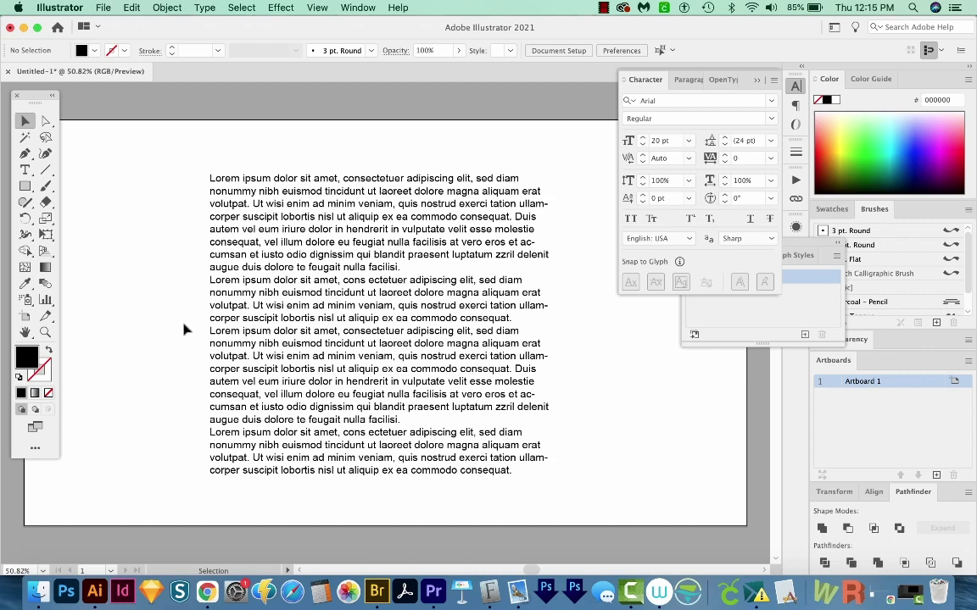
pyautogui.click(294, 254)
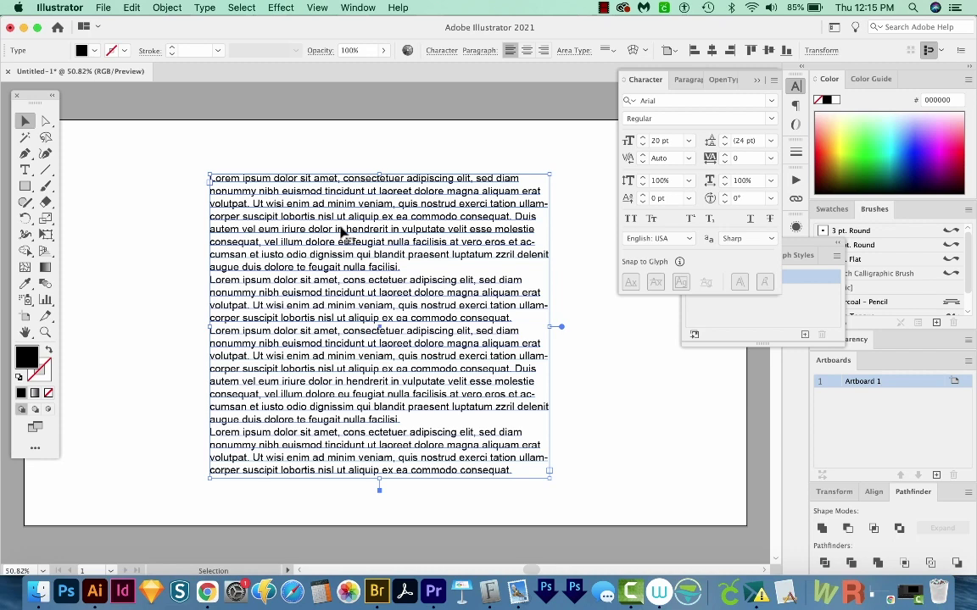
pyautogui.click(196, 183)
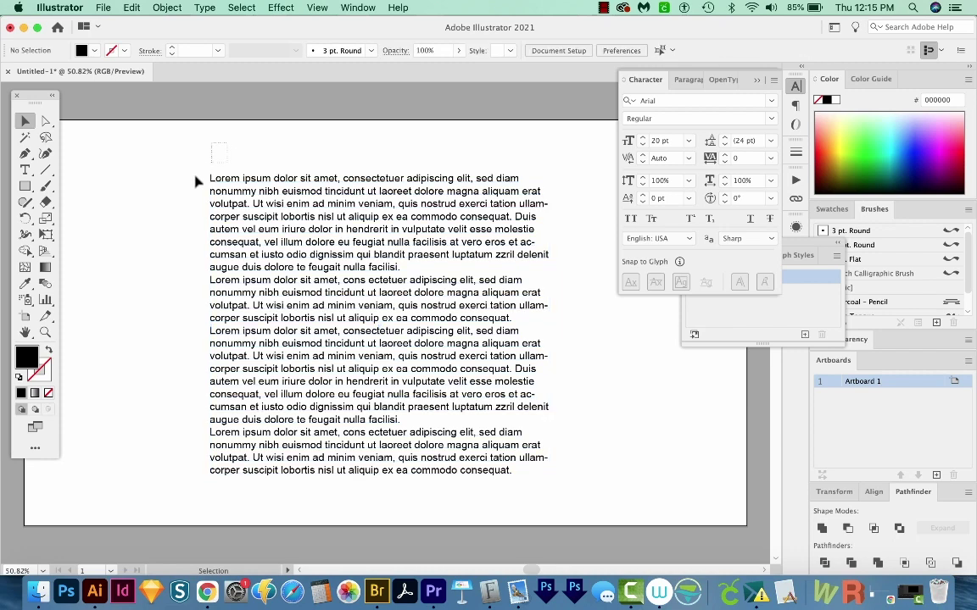
pyautogui.hotkey('ctrl', 'z')
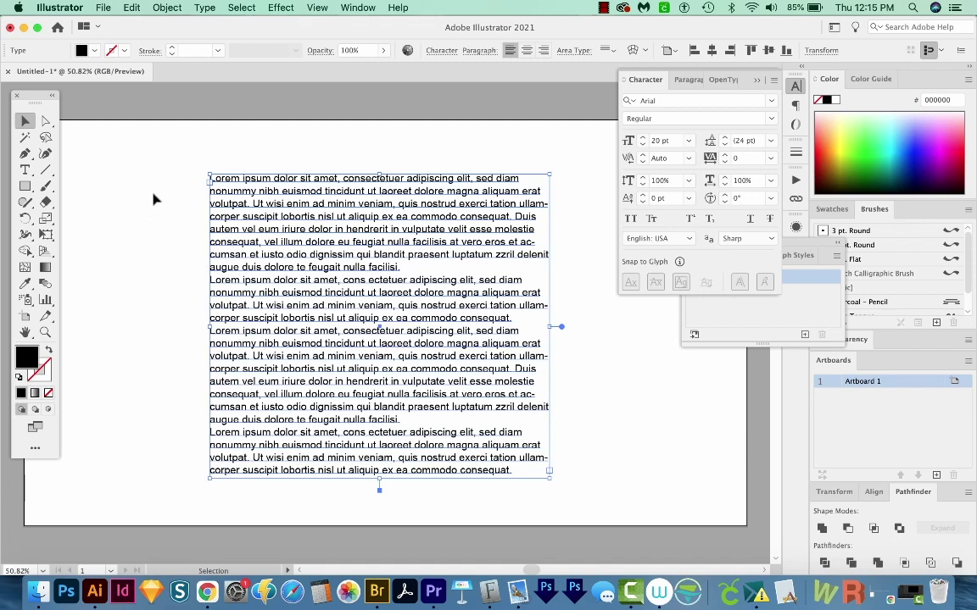
# - Bring Finder forward and select all seven .ai profiles in New Document Profiles, including Web.ai
pyautogui.click(38, 591)
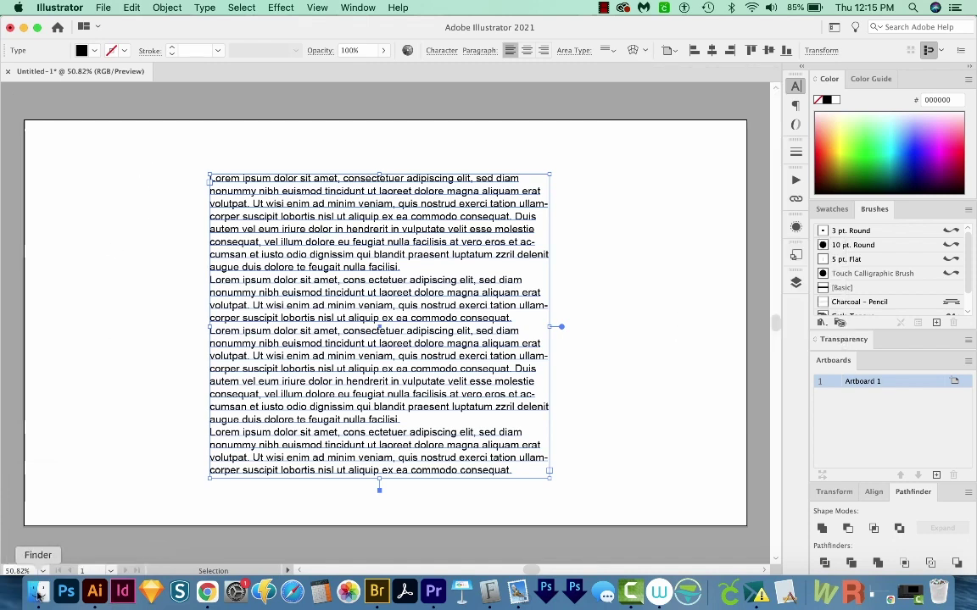
pyautogui.click(684, 400)
pyautogui.press('super+a')
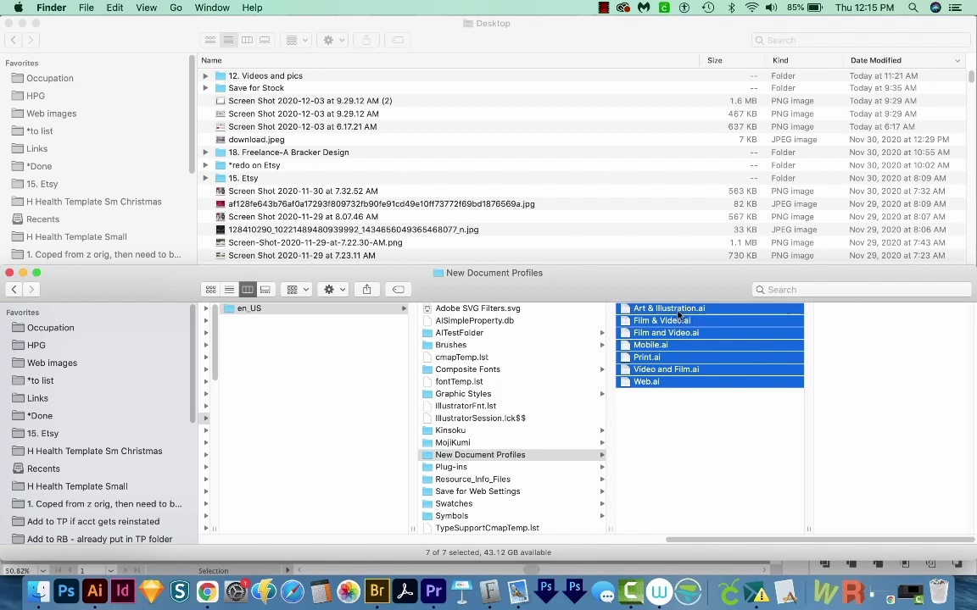
pyautogui.click(677, 406)
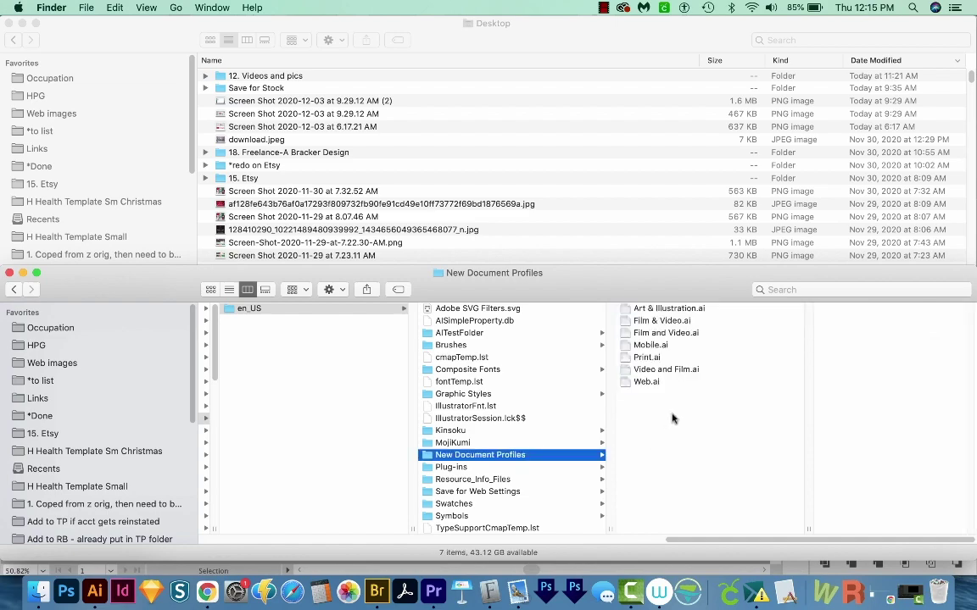
pyautogui.press('super+a')
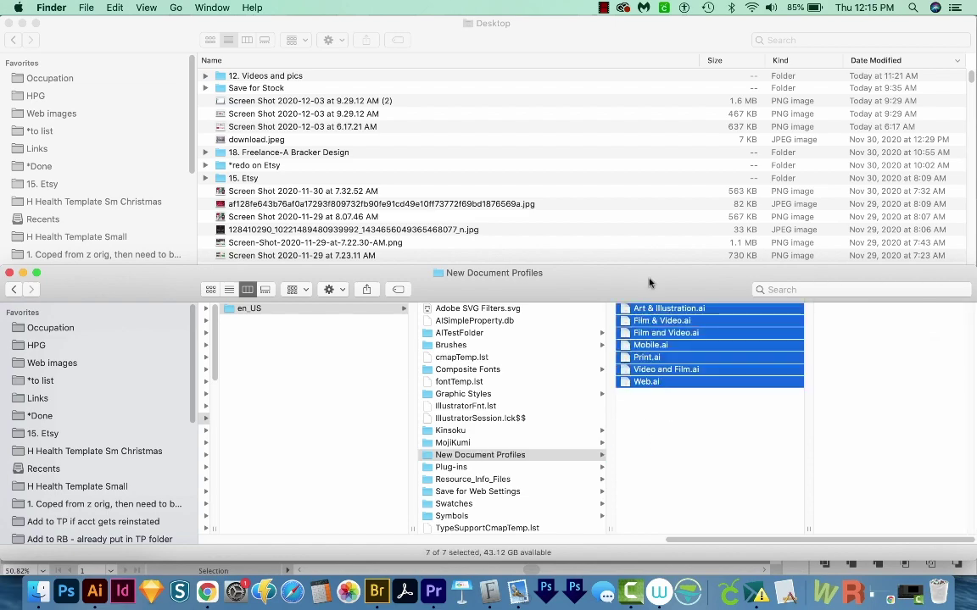